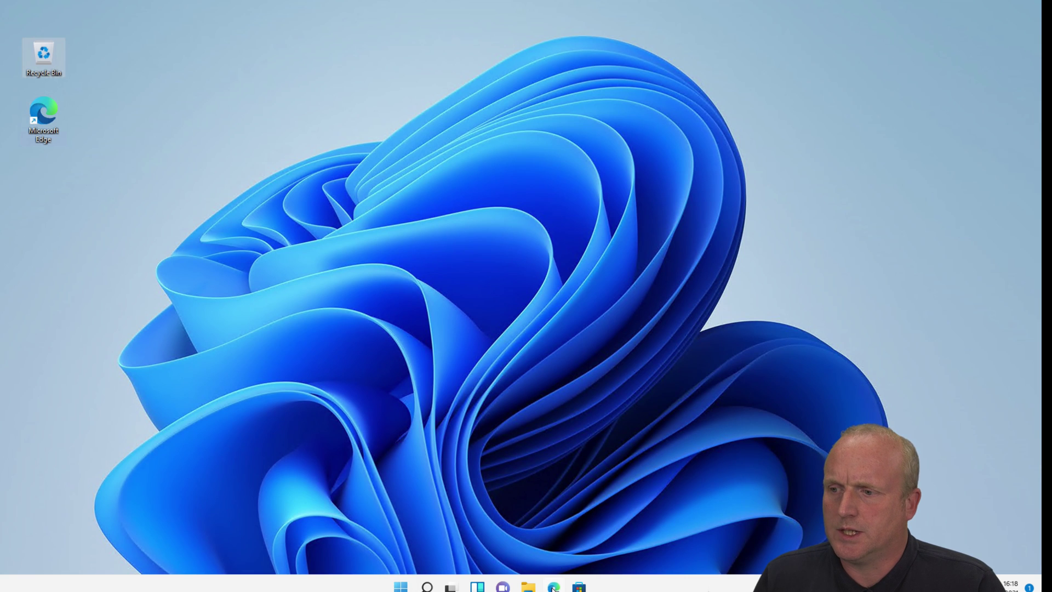
Download SetupImgBurn_2.5.8.0.exe in Edge from the ImgBurn Download page's Mirror 7 link
click(553, 585)
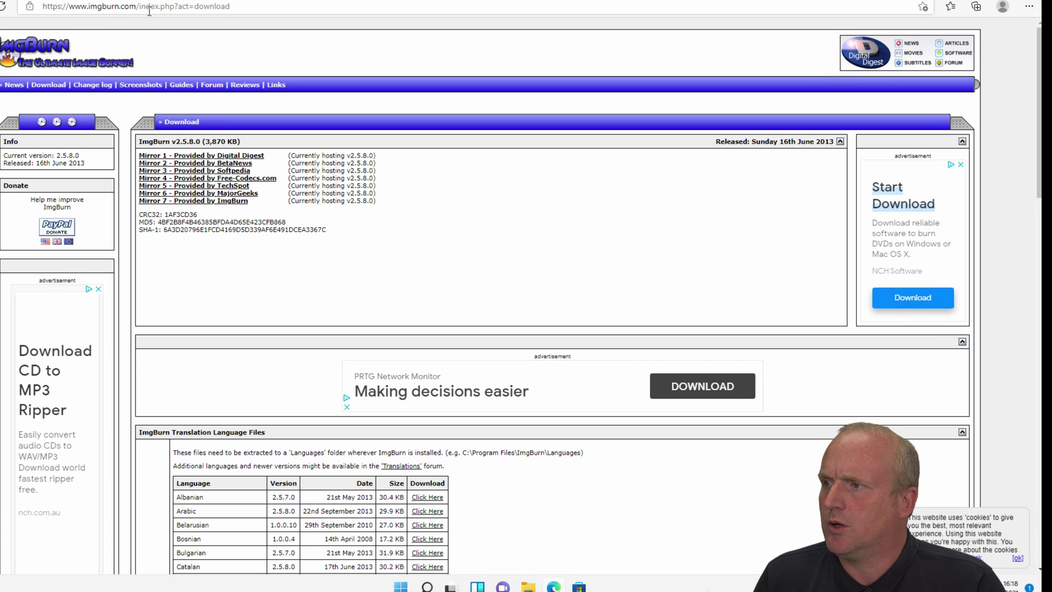
click(7, 55)
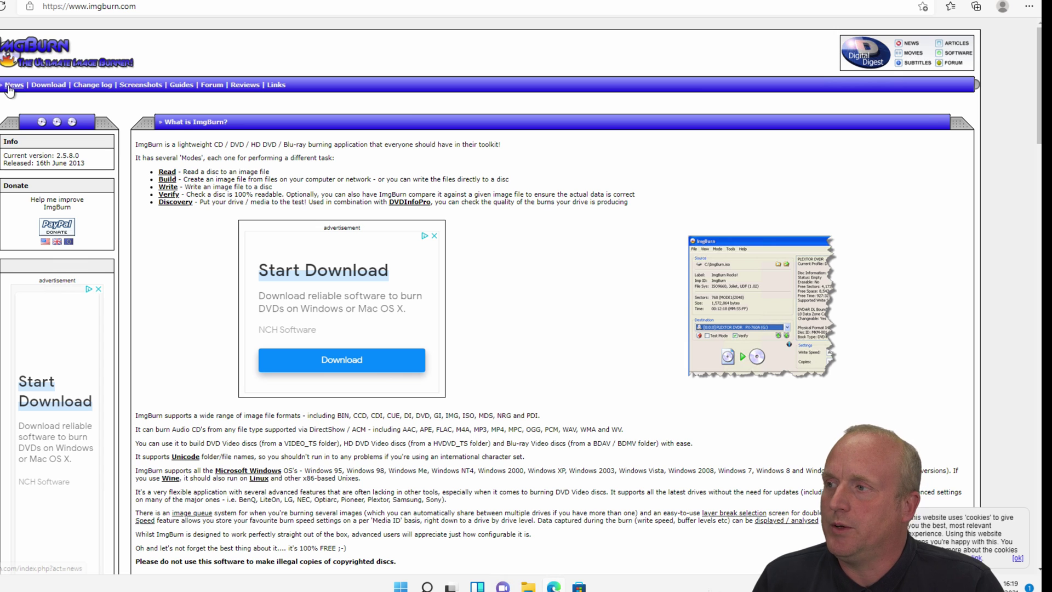
click(47, 87)
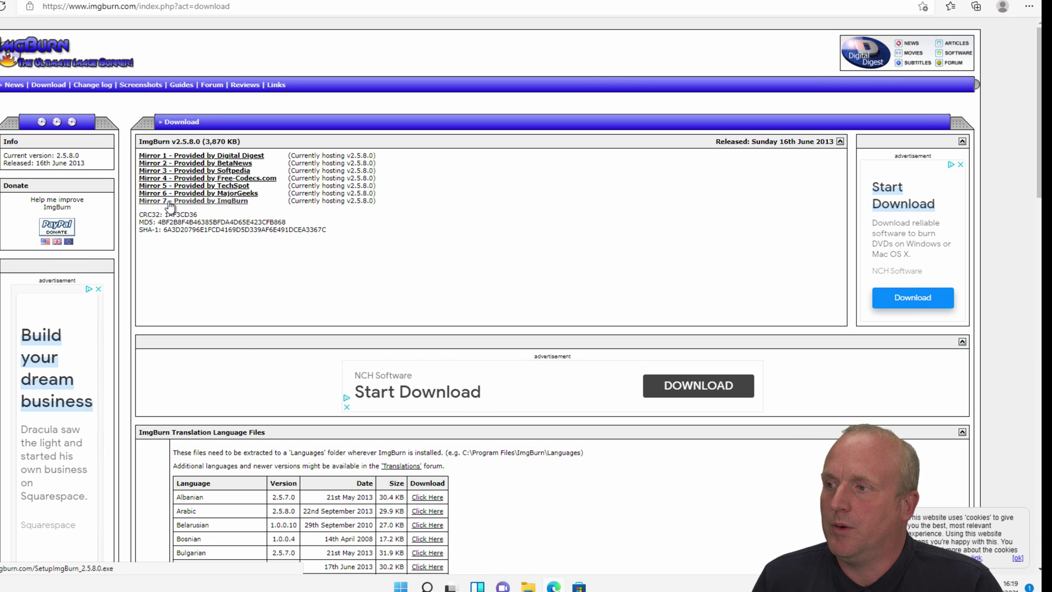
click(222, 203)
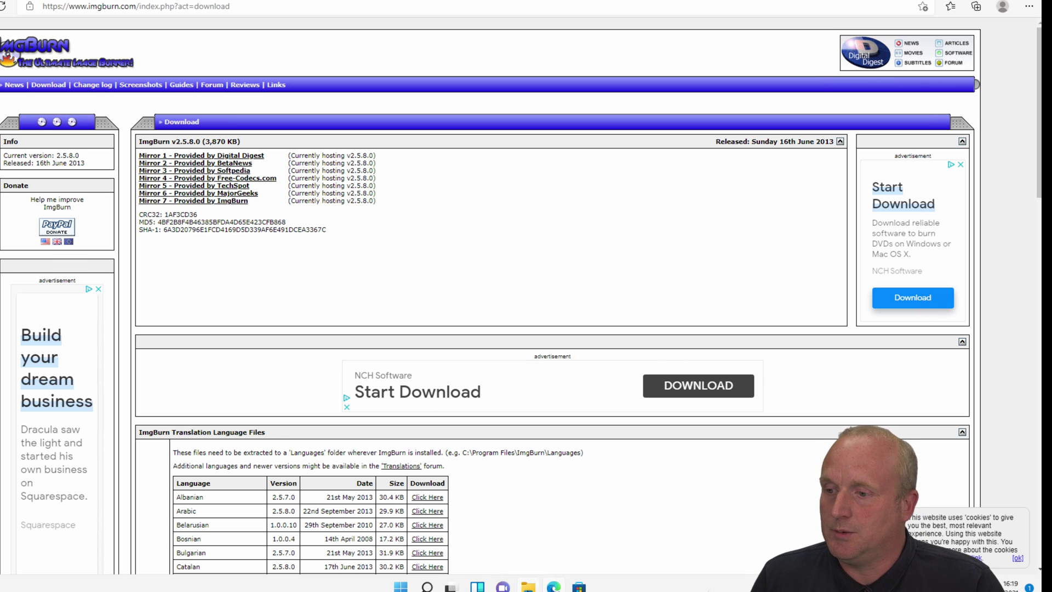
In File Explorer's Downloads folder, copy the installer's full path with Copy as path
click(527, 586)
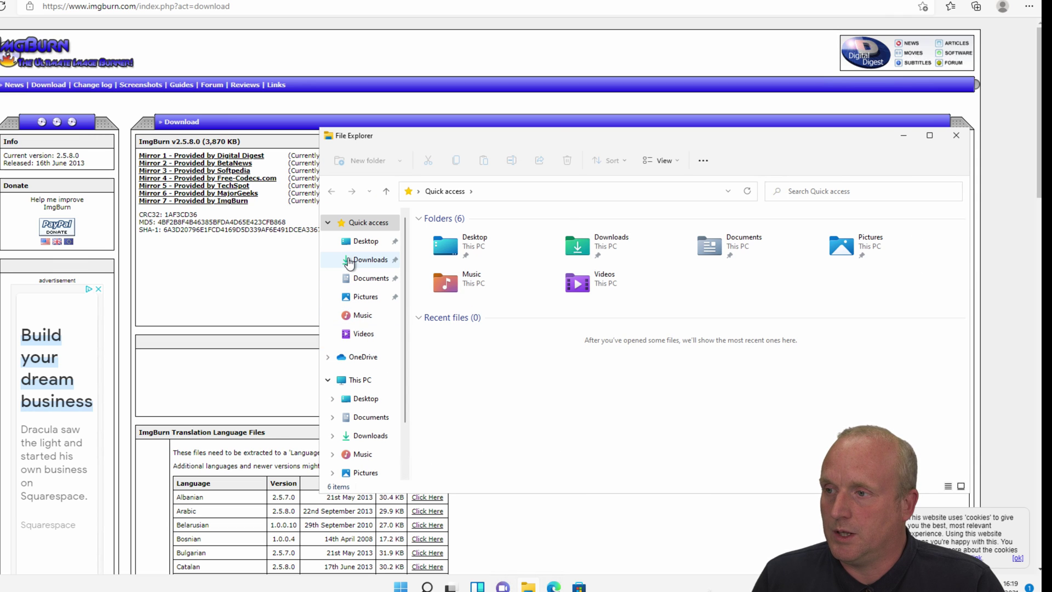
click(348, 261)
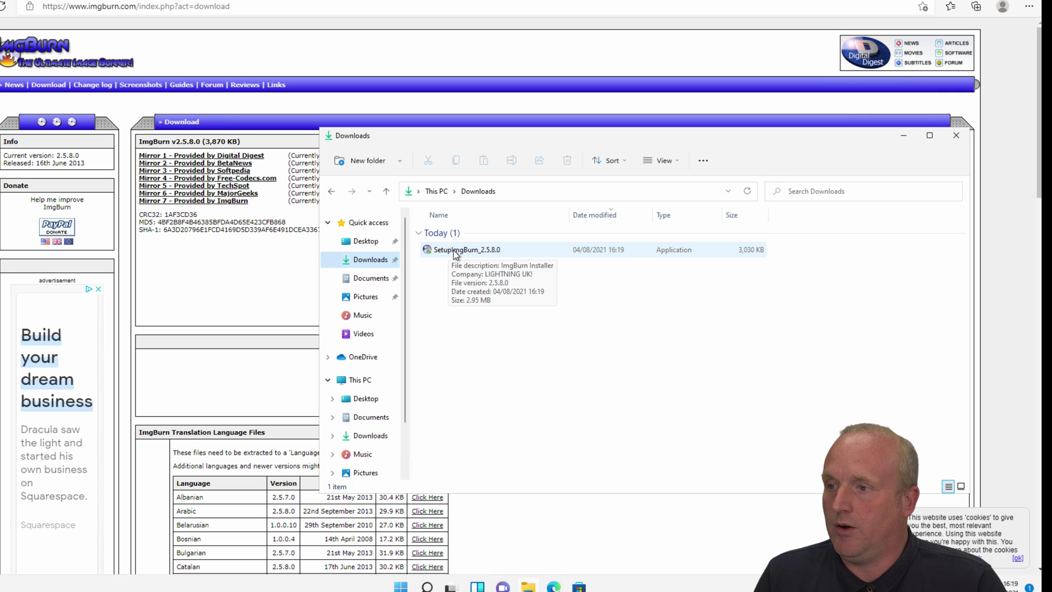
right_click(454, 254)
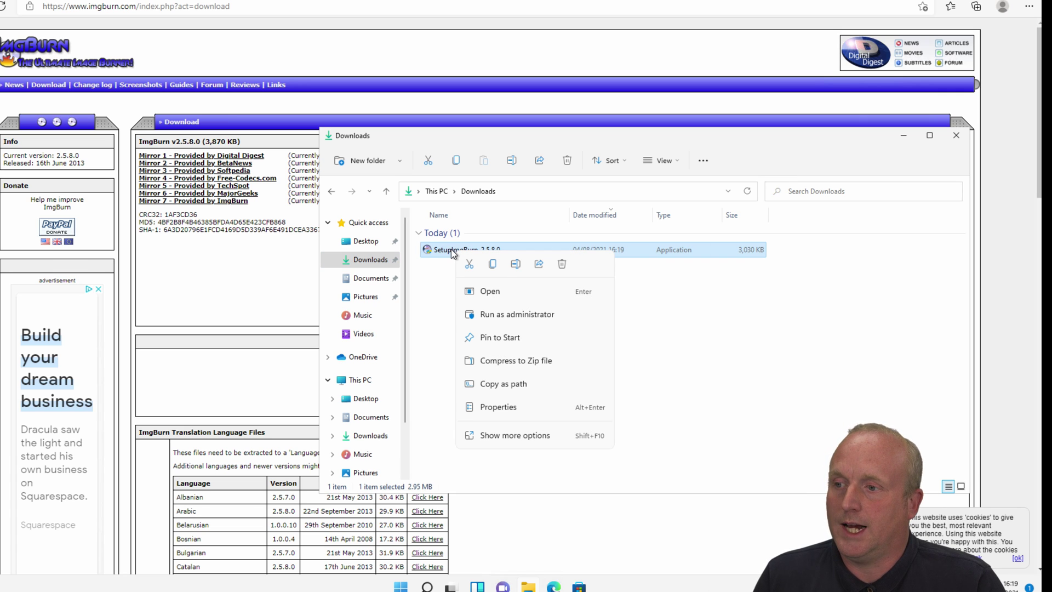
click(503, 383)
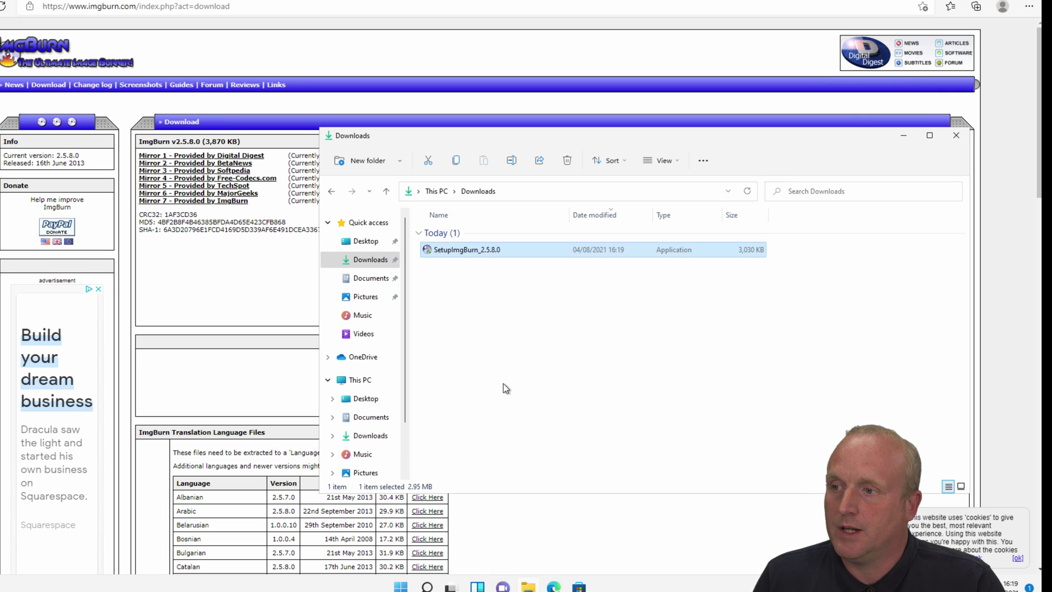
Launch PowerShell ISE from the Downloads folder's address bar, closing a stray command prompt
click(523, 194)
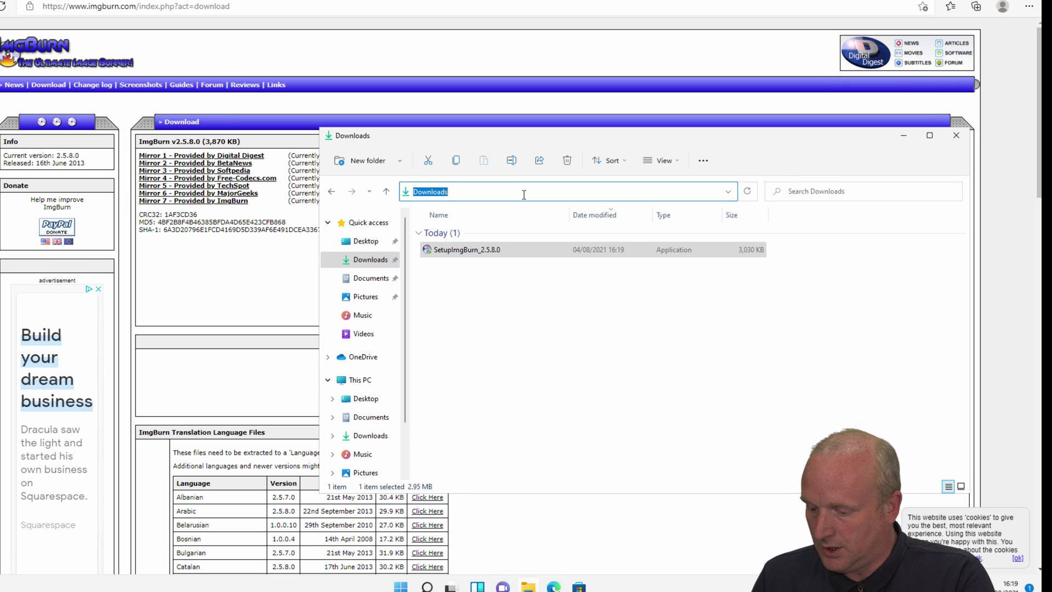
text(cmd)
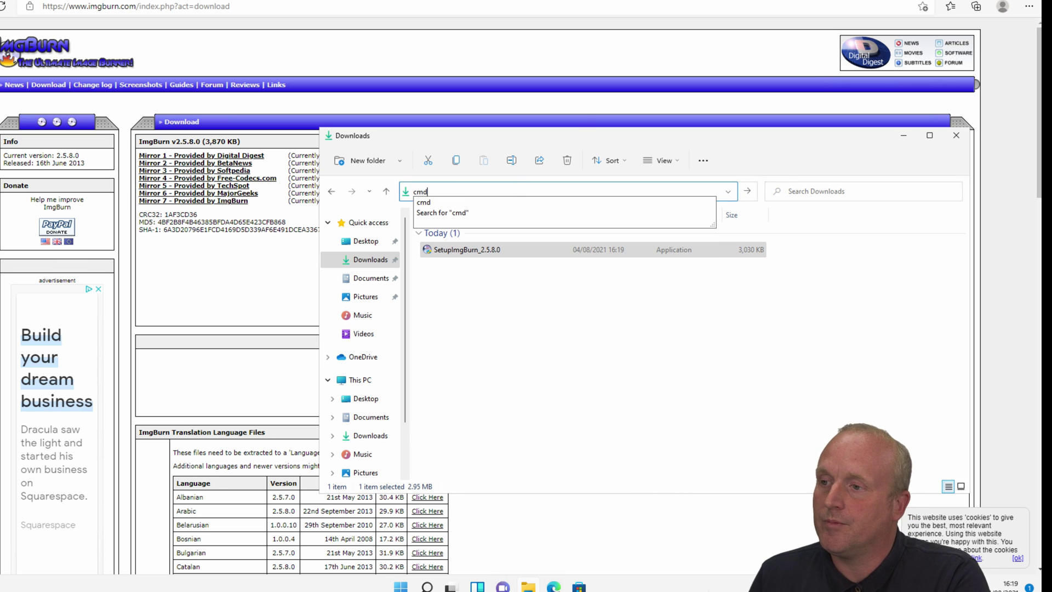
key(Return)
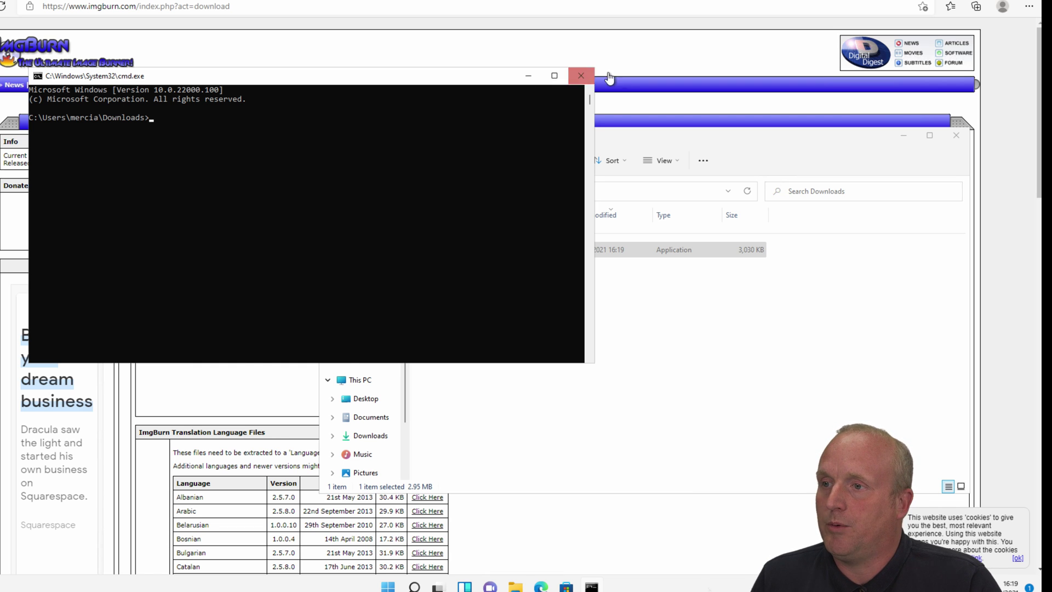
click(581, 75)
click(520, 186)
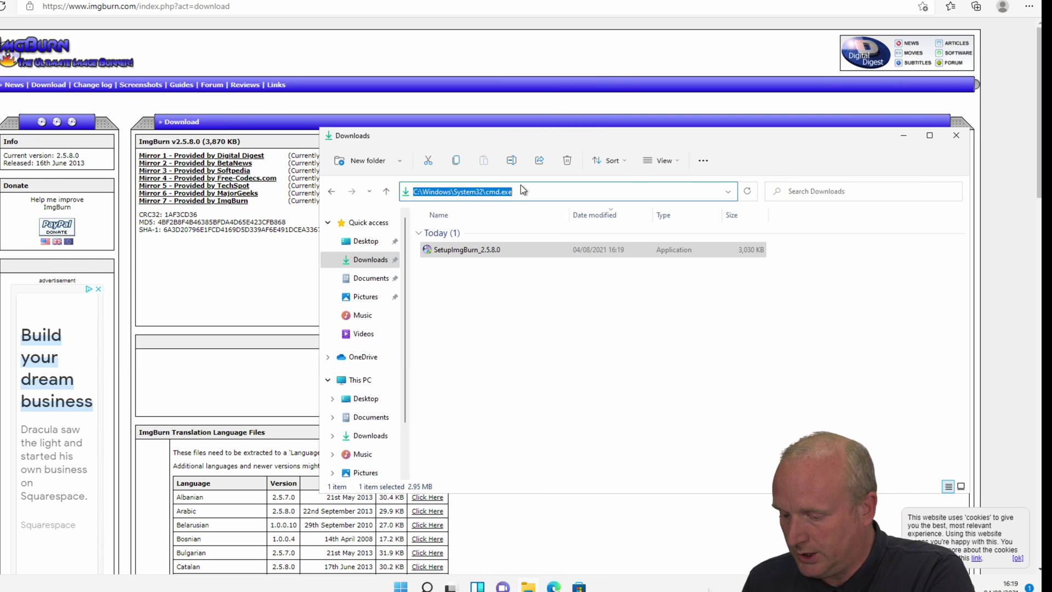
text(powershell_ise)
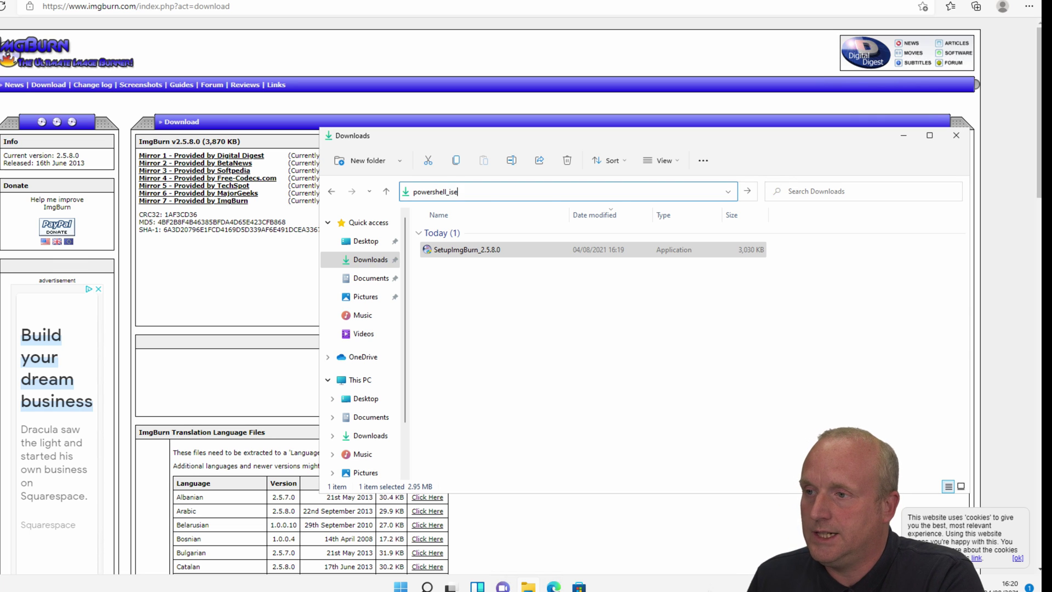
key(Return)
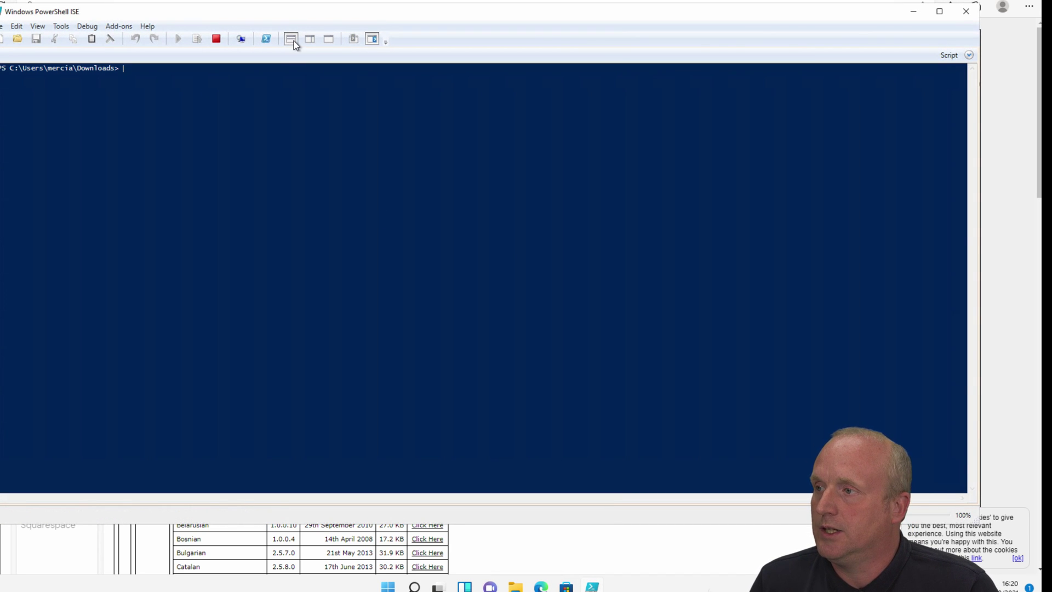
Show the script pane above the console and close the Commands panel
click(310, 40)
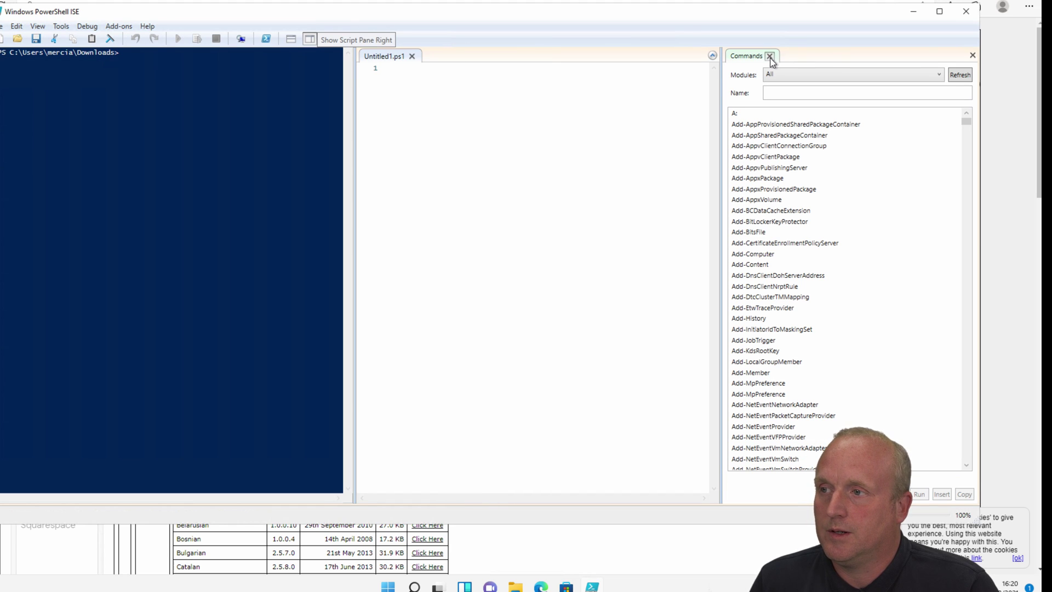
click(770, 56)
click(291, 38)
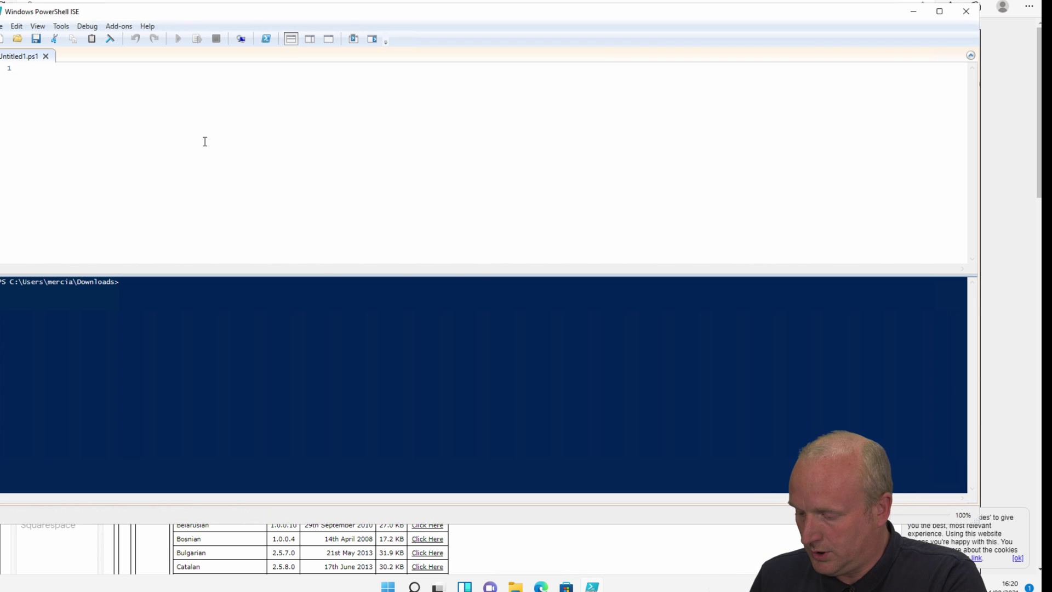
Run certutil -hashfile on the pasted installer path with MD5 to print its hash
text(certutil -has)
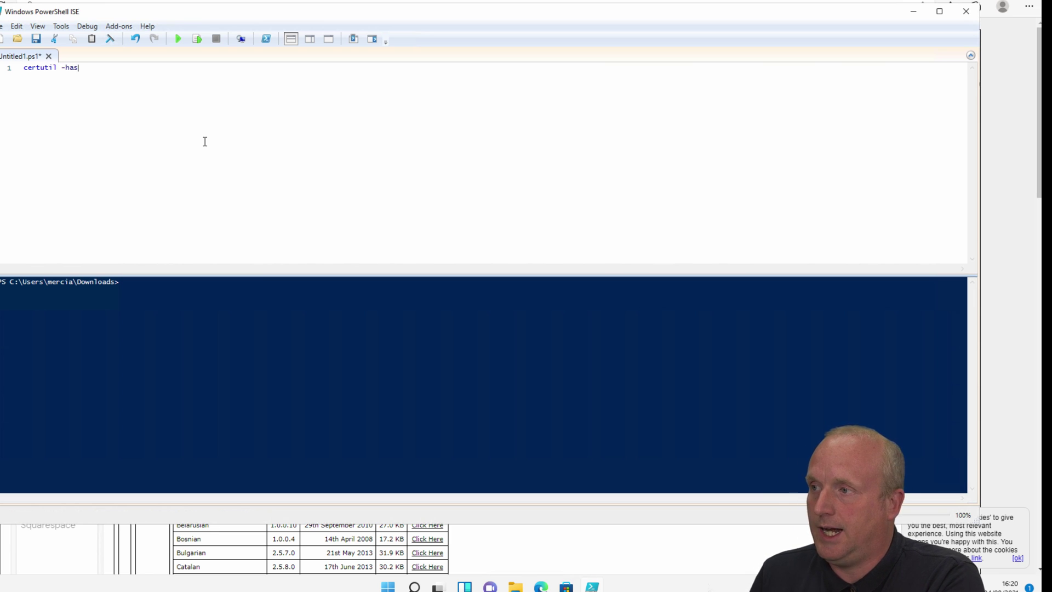
text(hfile)
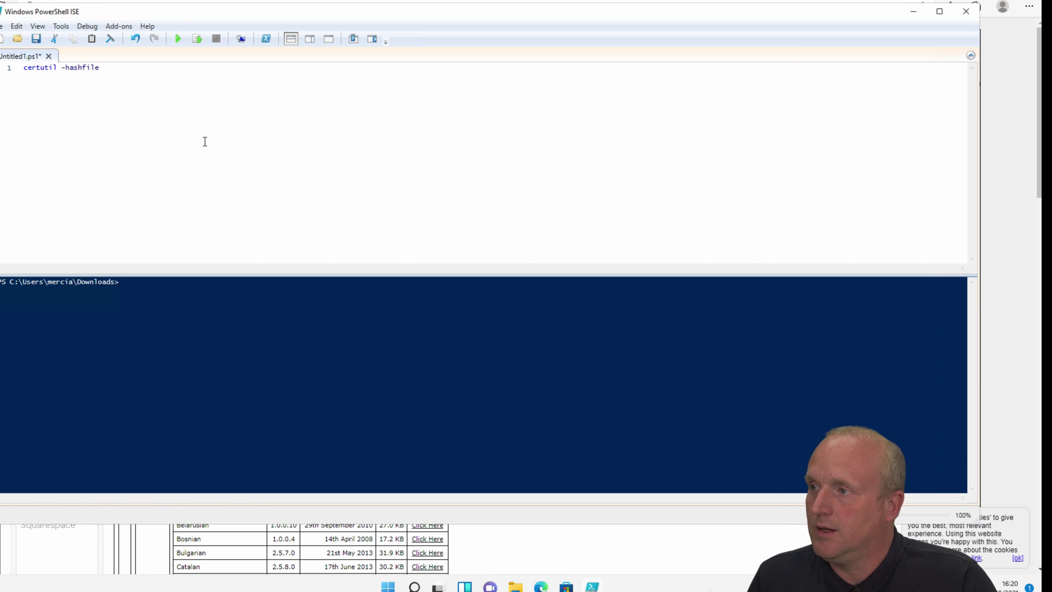
right_click(182, 74)
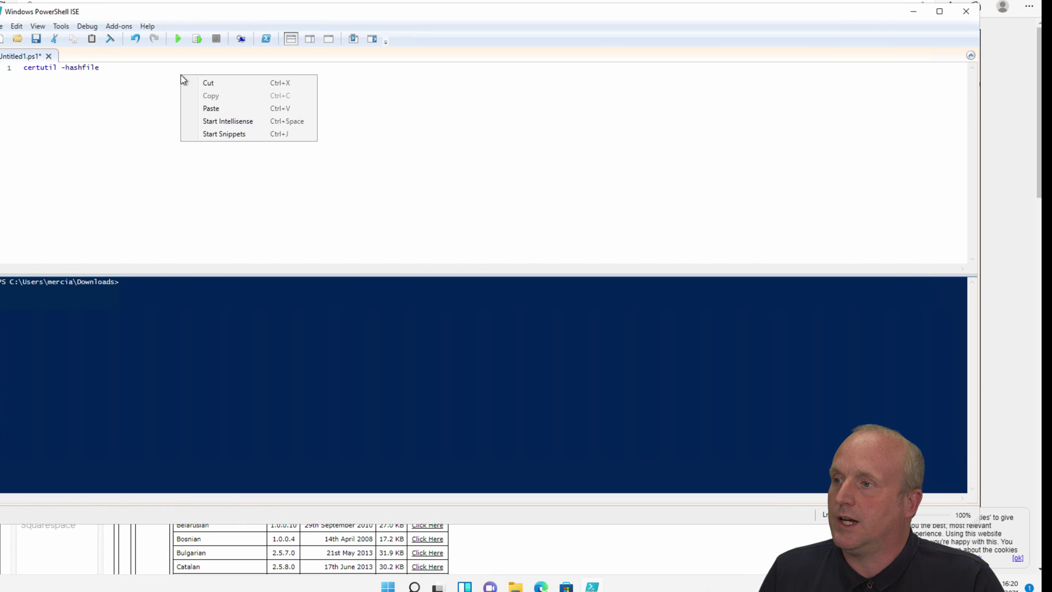
click(204, 107)
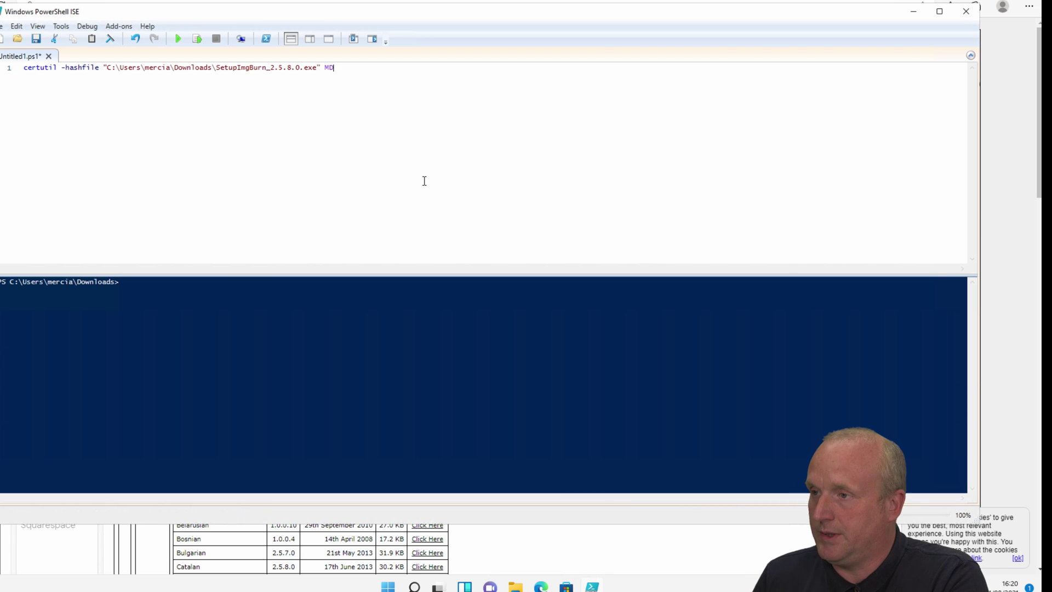
click(176, 39)
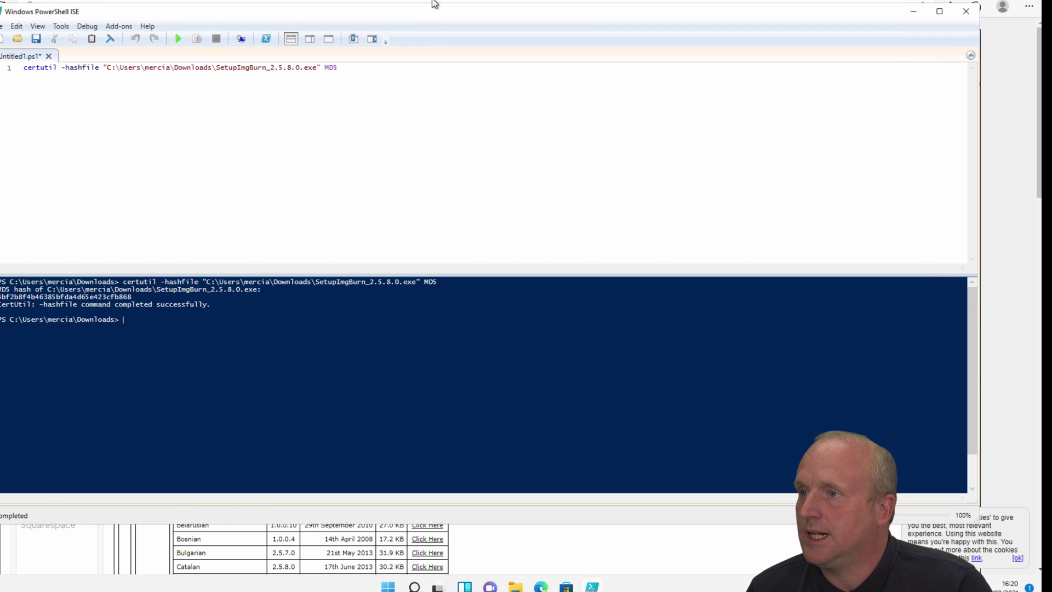
Change the certutil algorithm from MD5 to SHA1 and rerun to get the SHA1 hash
drag(419, 16, 478, 256)
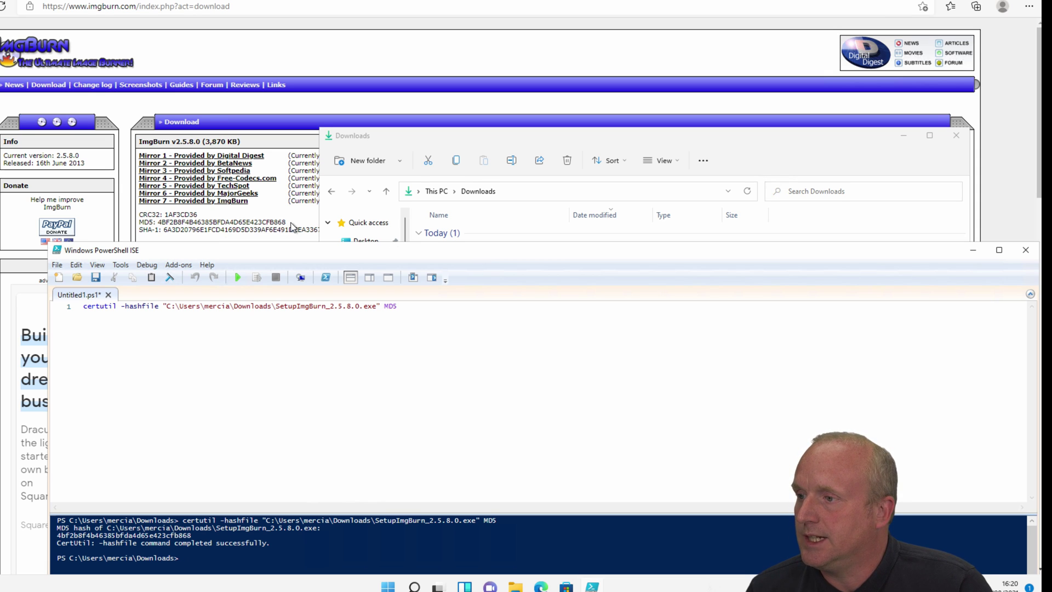
click(411, 308)
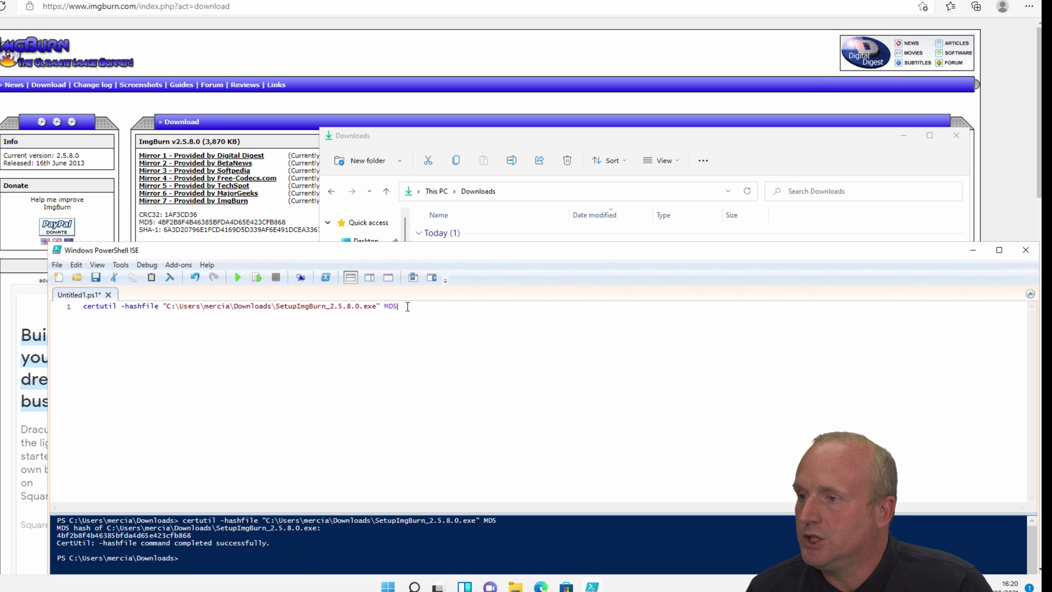
key(BackSpace)
key(BackSpace)
key(BackSpace)
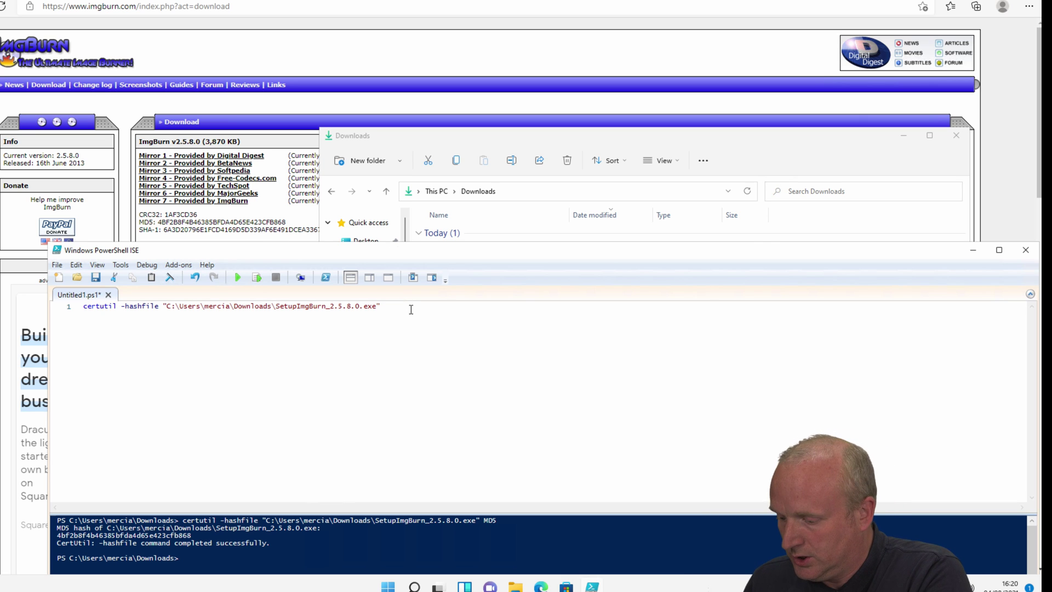
text(SHA1)
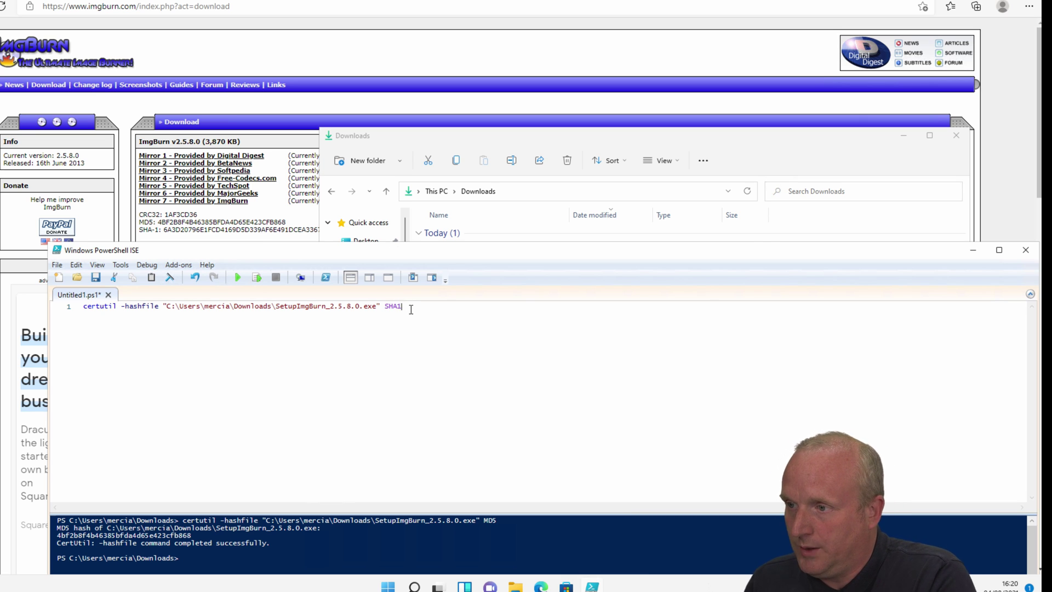
click(237, 278)
Move the ISE window up and left, then close PowerShell ISE
mouse_move(364, 254)
mouse_down()
mouse_move(362, 210)
mouse_move(370, 249)
mouse_up()
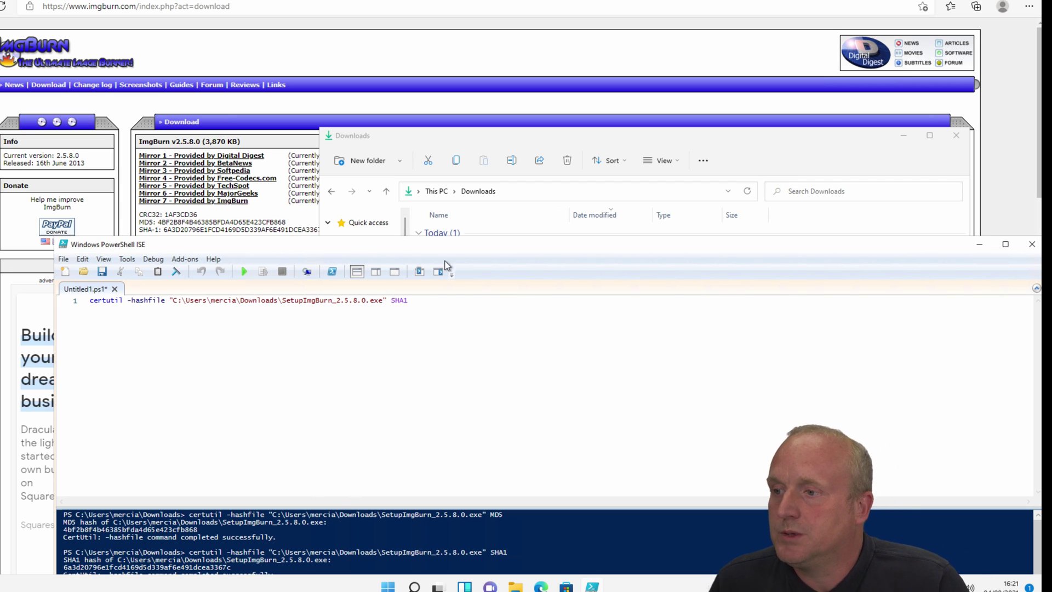
drag(442, 247, 393, 72)
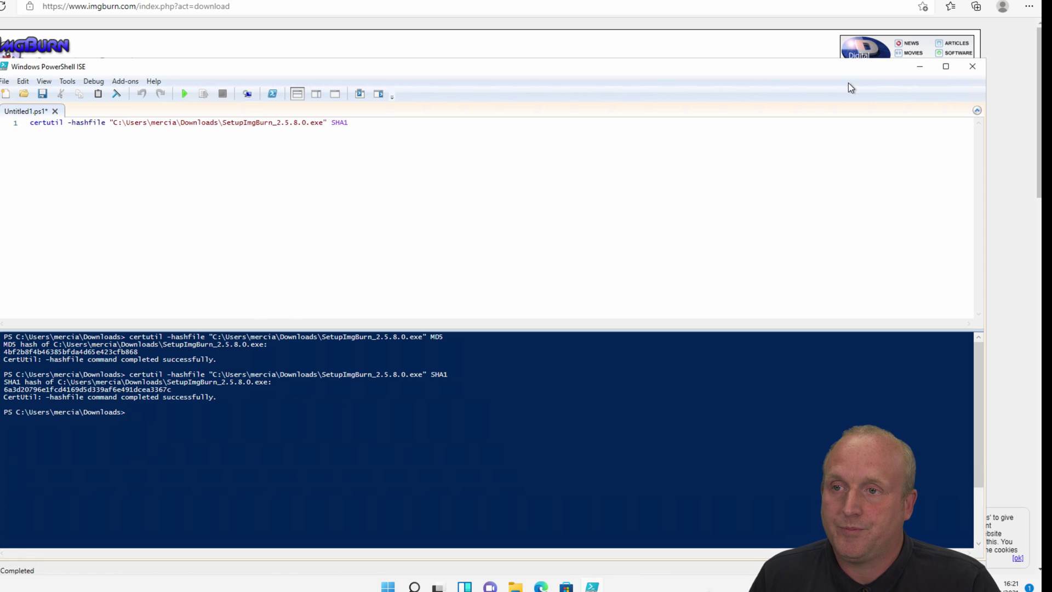
click(974, 69)
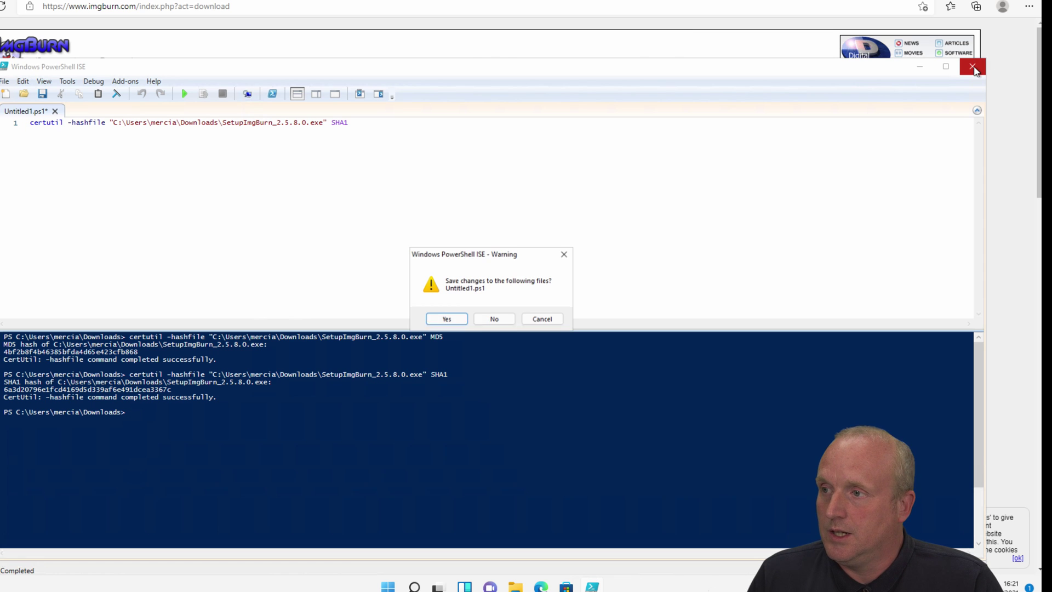
Discard the unsaved script, close Edge, and launch SetupImgBurn_2.5.8.0 with the admin password
click(493, 318)
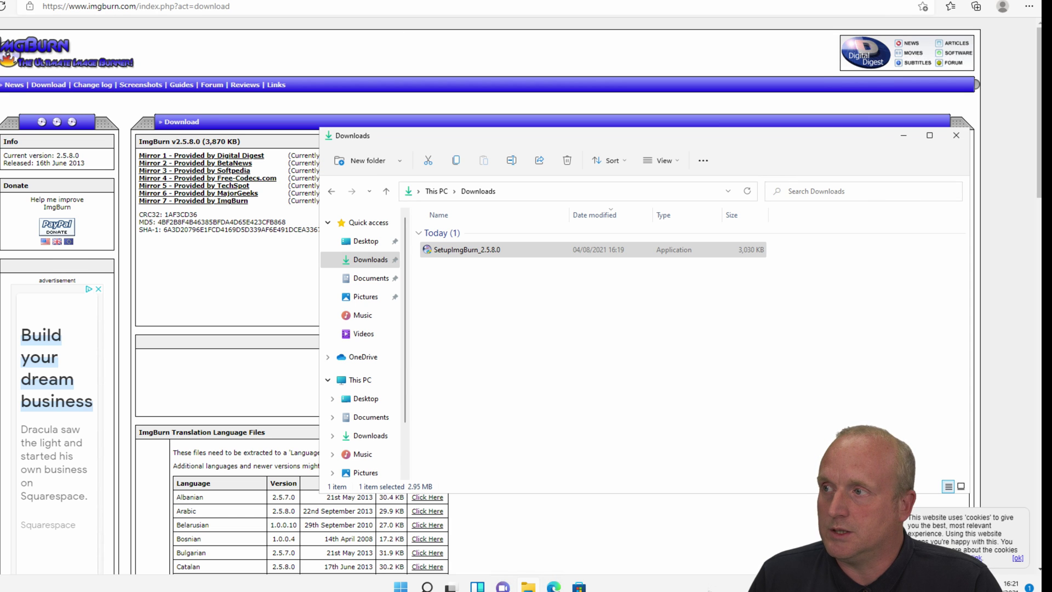
key(alt+F4)
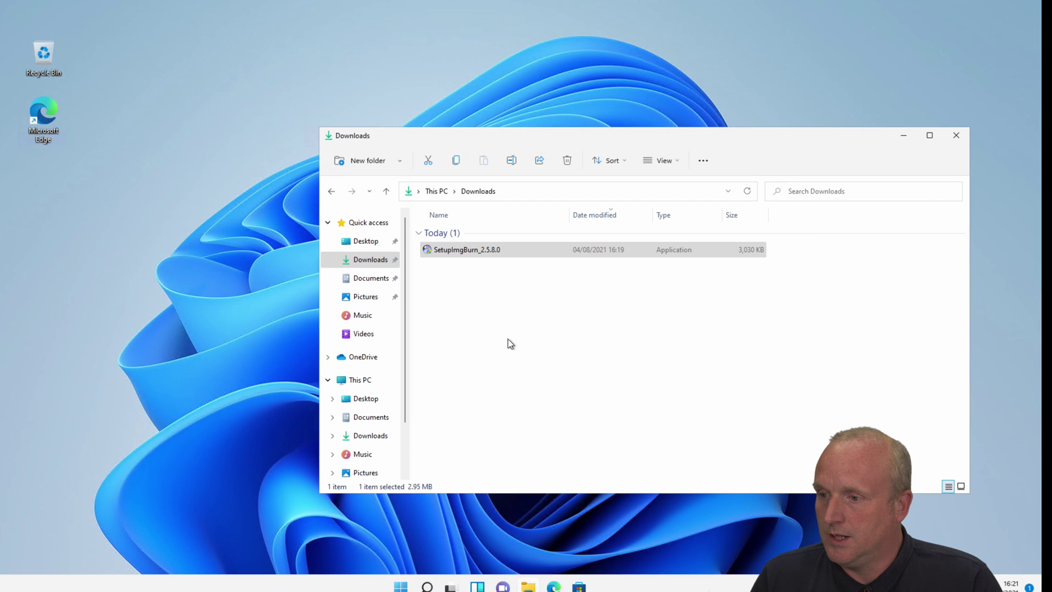
click(448, 253)
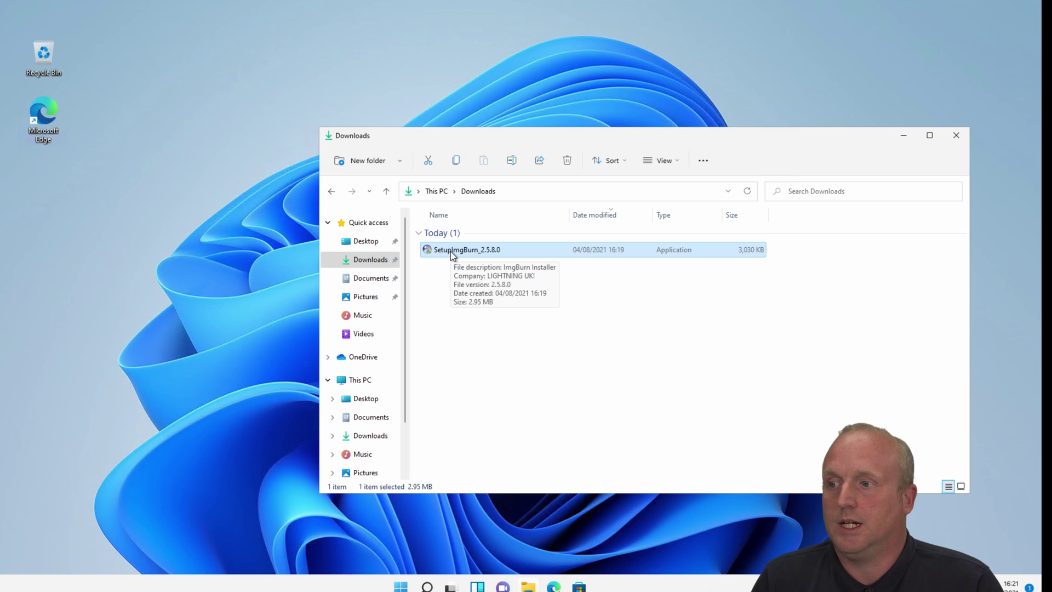
double_click(450, 251)
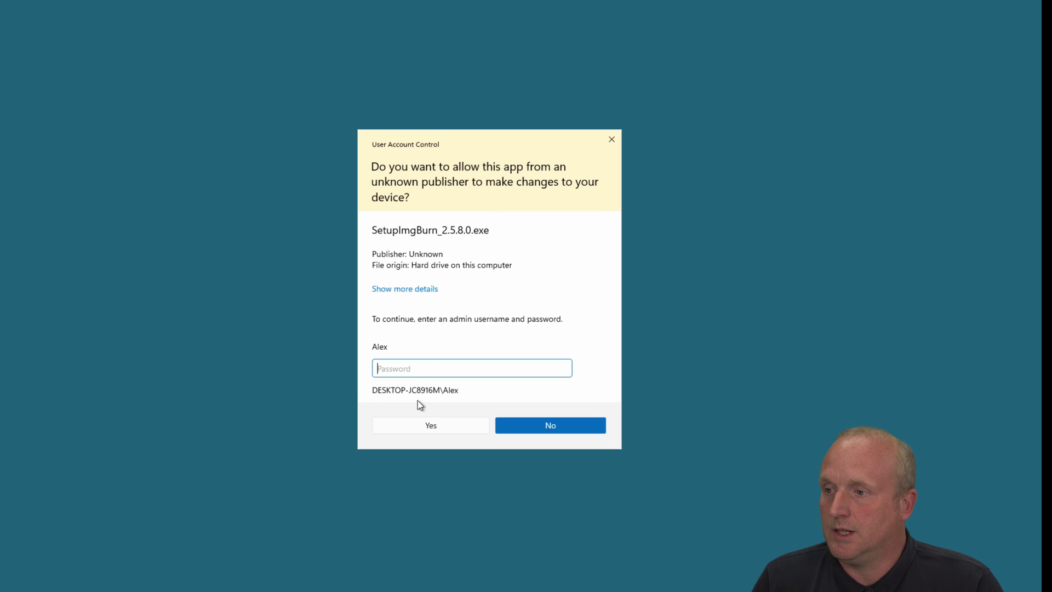
text(••••••••••)
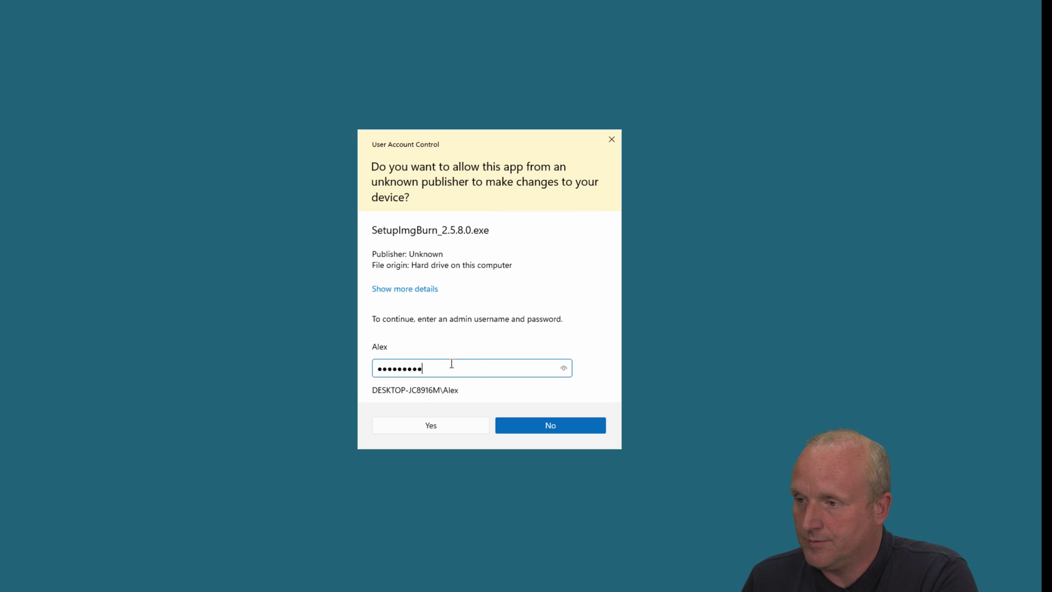
key(Return)
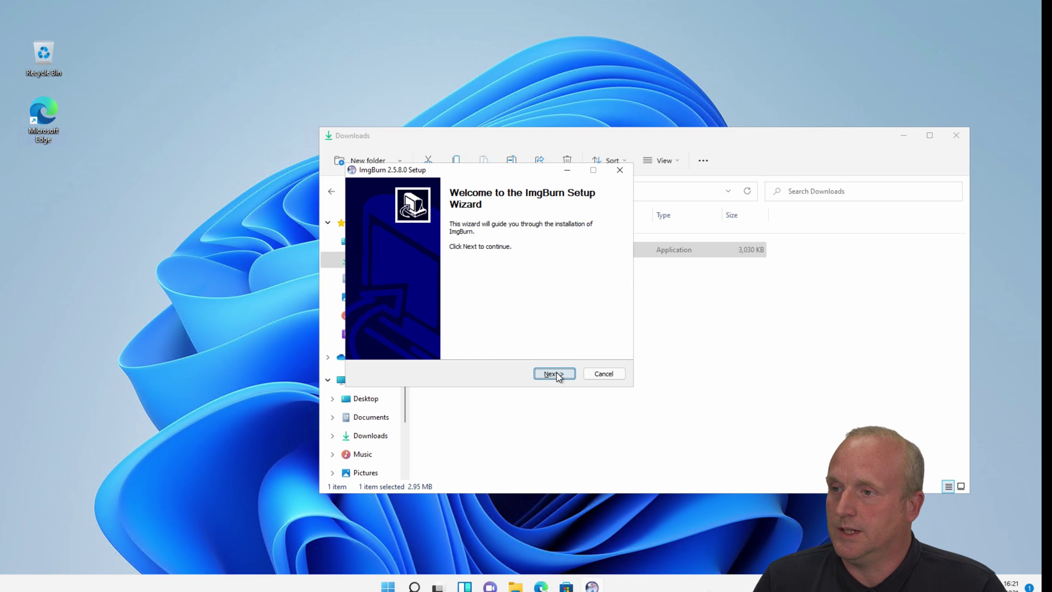
Install ImgBurn with default components and folders, declining update checks, then close the browser page
click(555, 373)
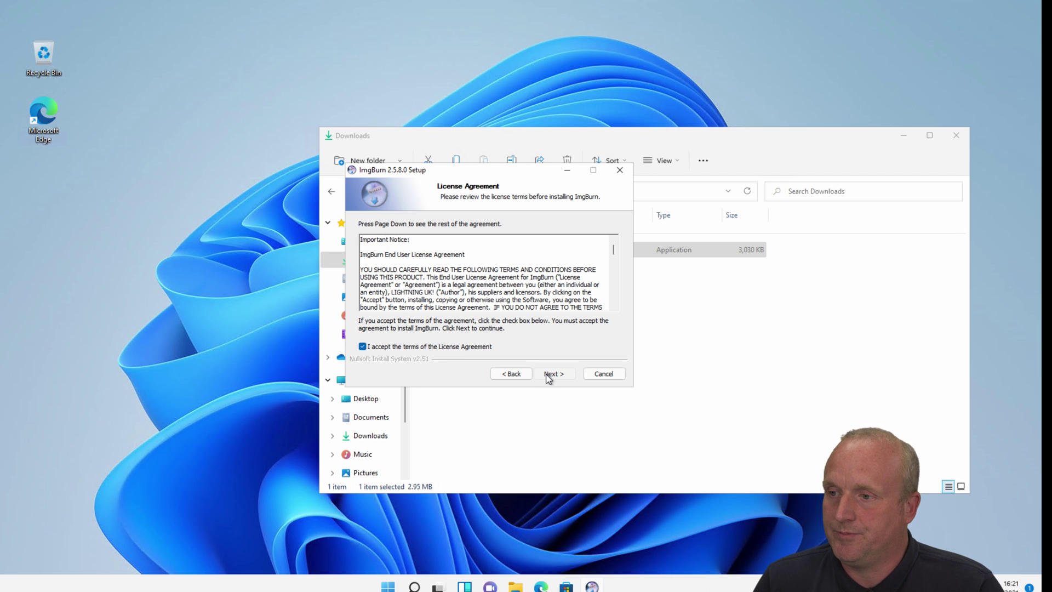
click(545, 377)
click(547, 377)
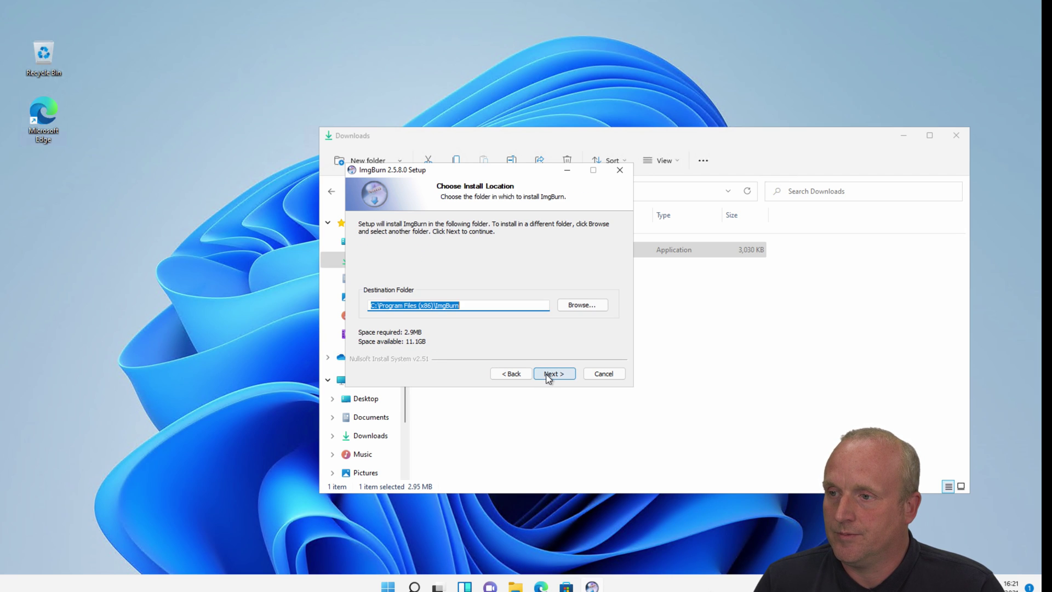
click(547, 377)
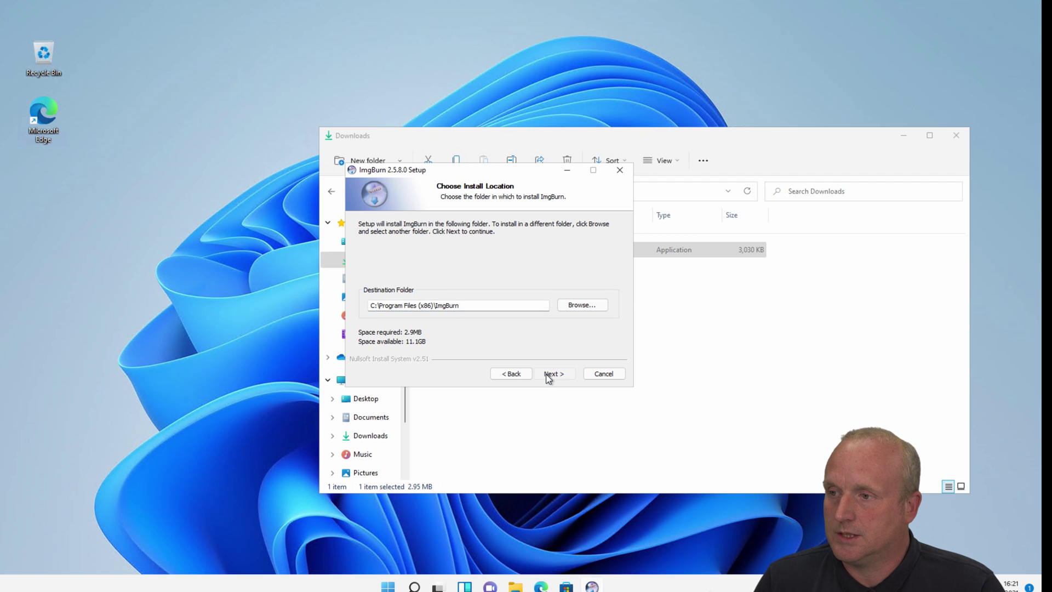
click(548, 377)
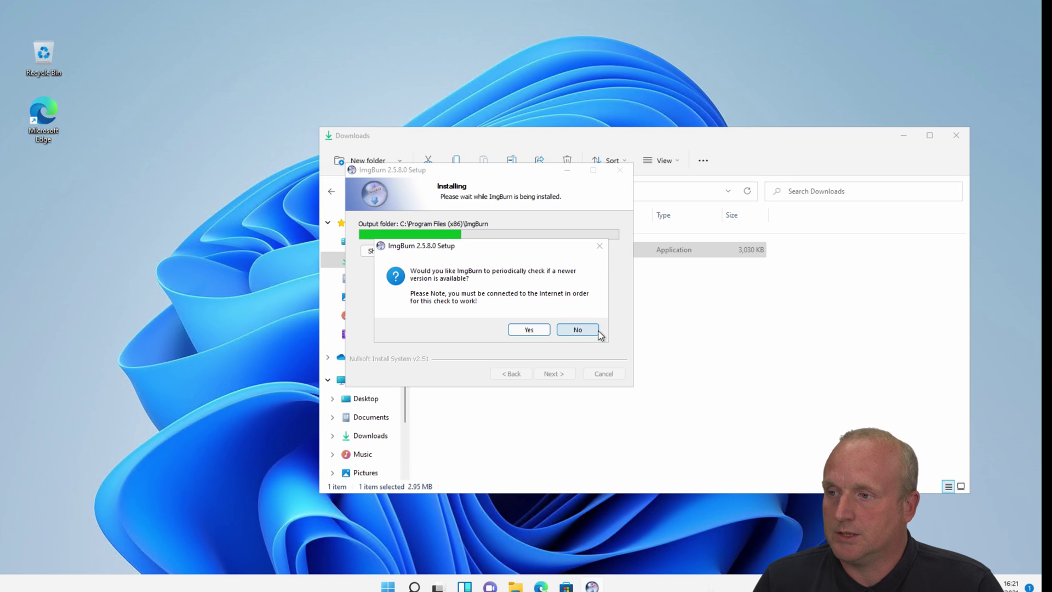
click(580, 330)
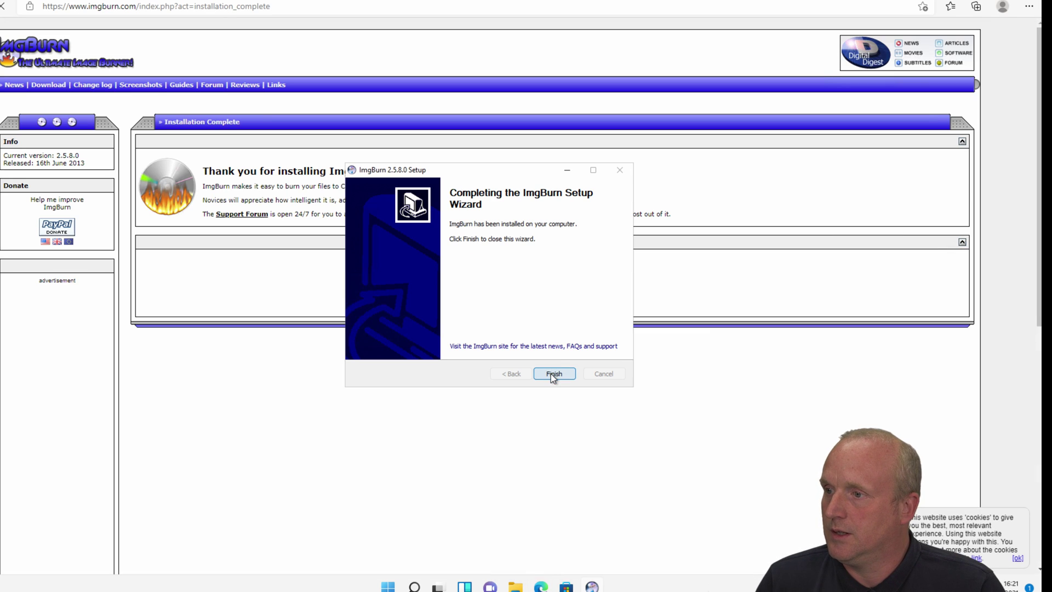
click(553, 373)
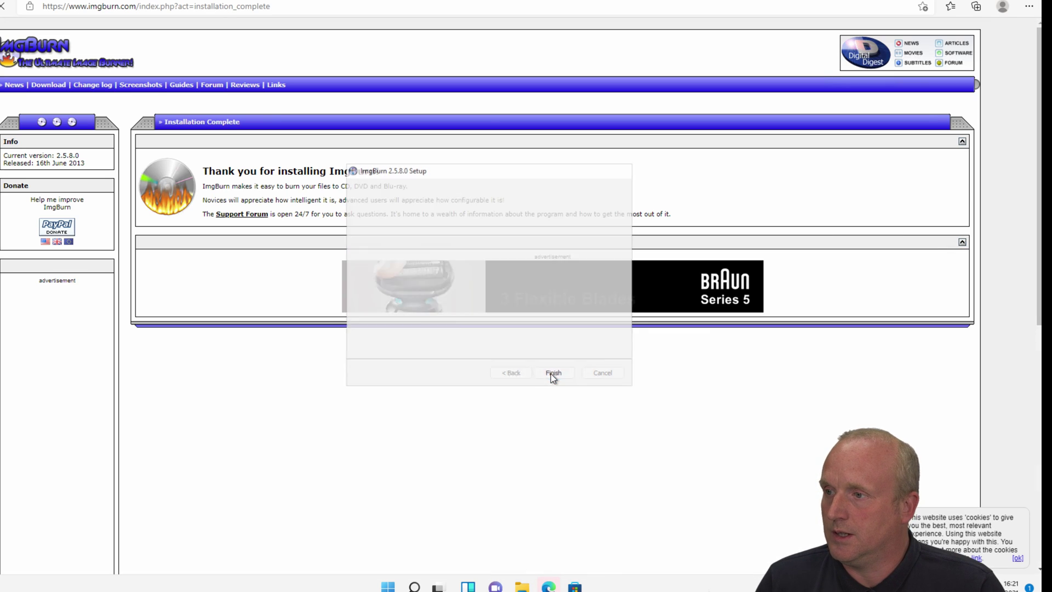
click(1028, 4)
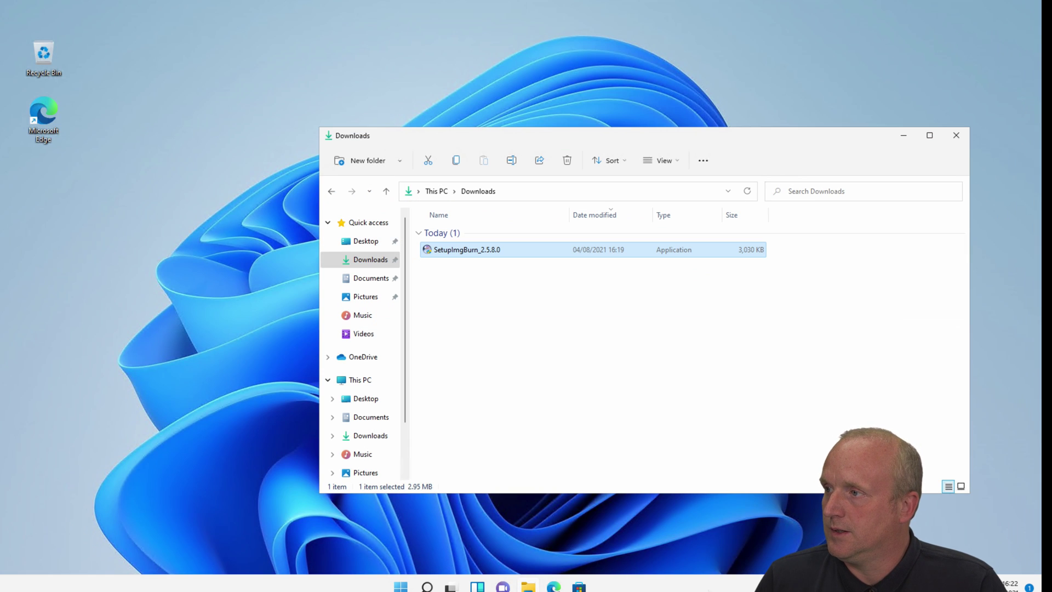
Place the ImgBurn shortcut below Edge, launch ImgBurn, then close it after its access-denied errors
drag(162, 136, 102, 194)
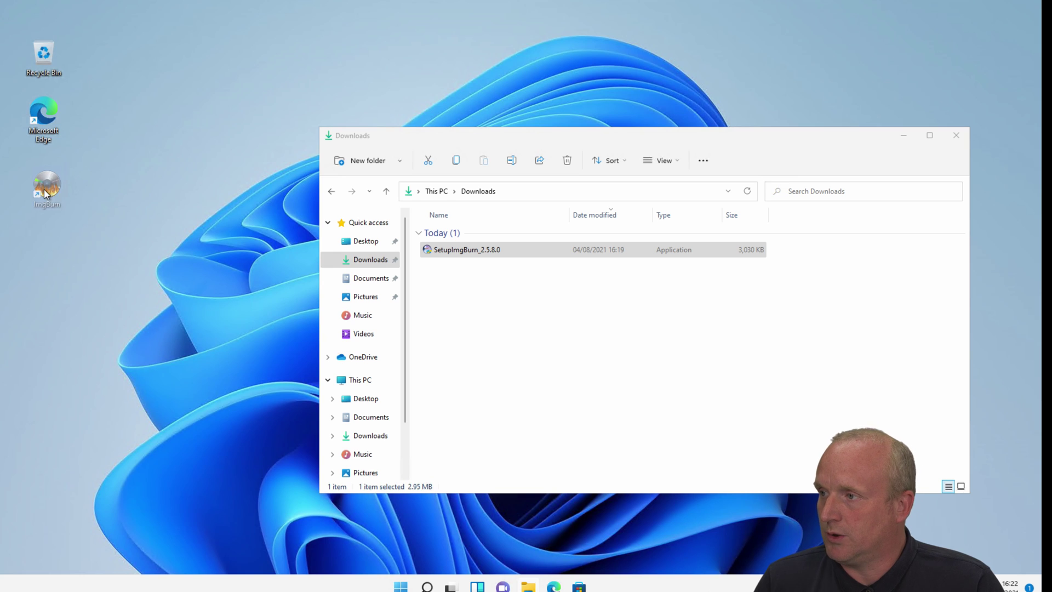
drag(44, 189, 44, 189)
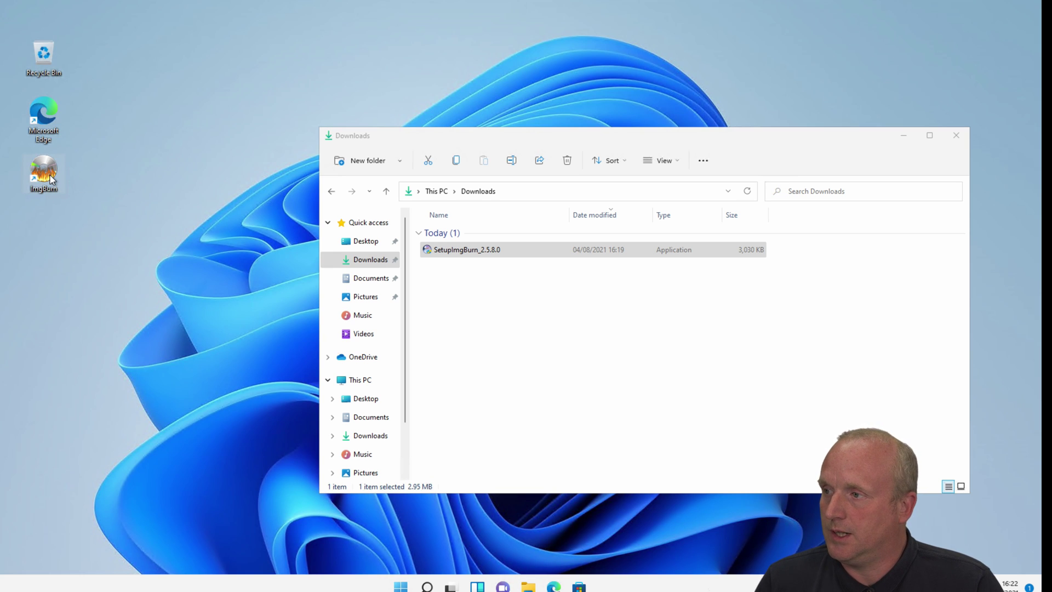
double_click(49, 176)
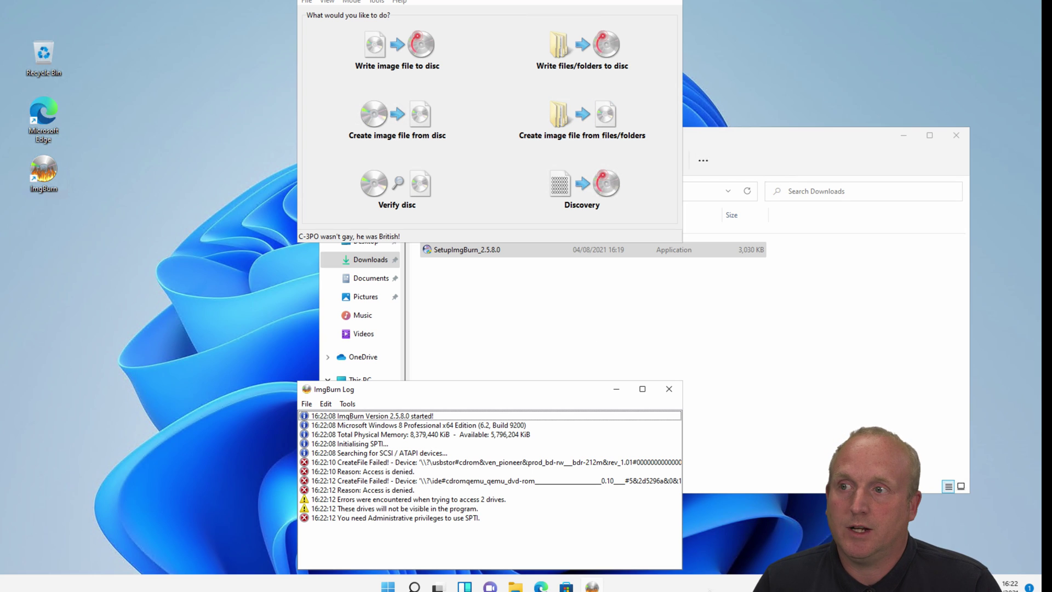
key(alt+F4)
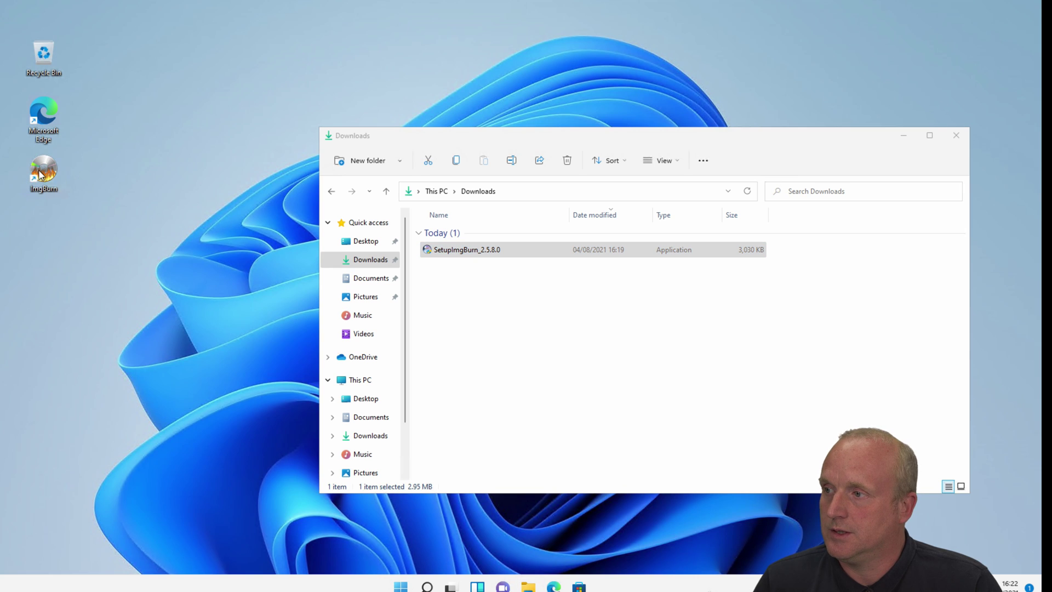
Tick Run this program as an administrator on the ImgBurn shortcut, then relaunch it approving UAC
right_click(39, 174)
click(70, 353)
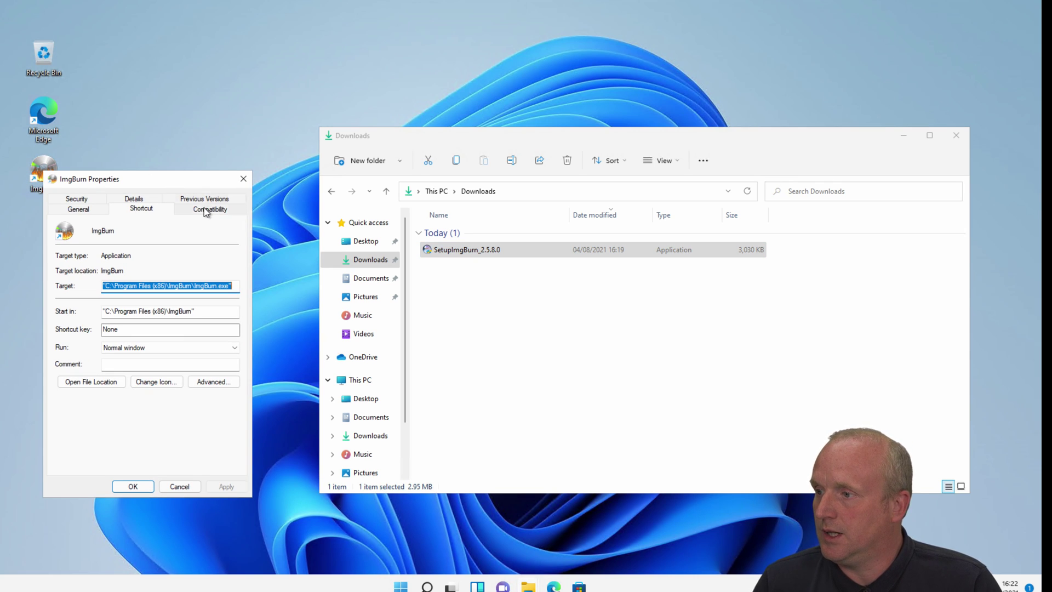
click(206, 212)
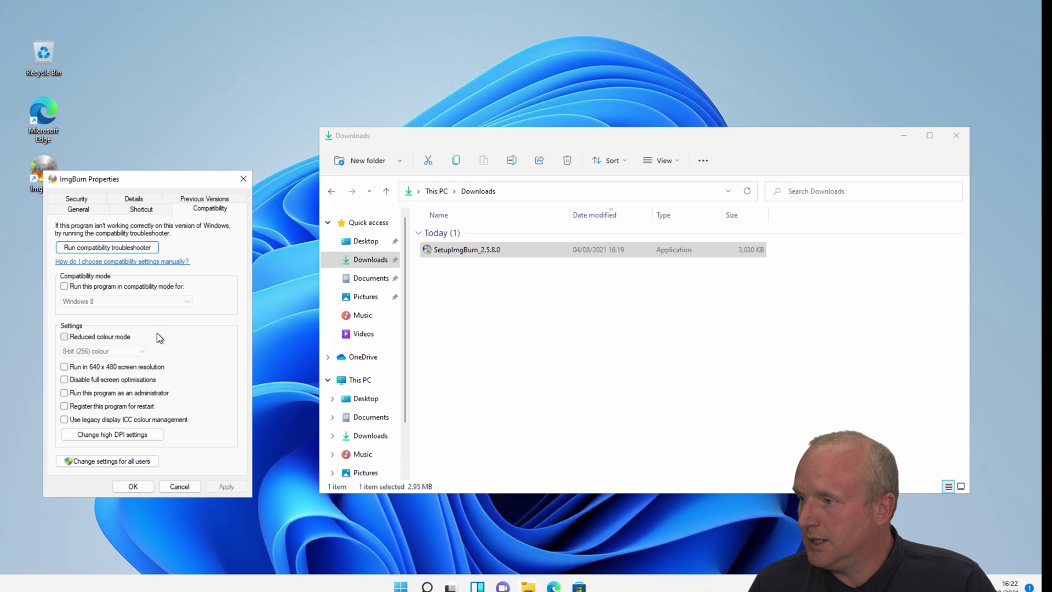
click(65, 392)
click(230, 488)
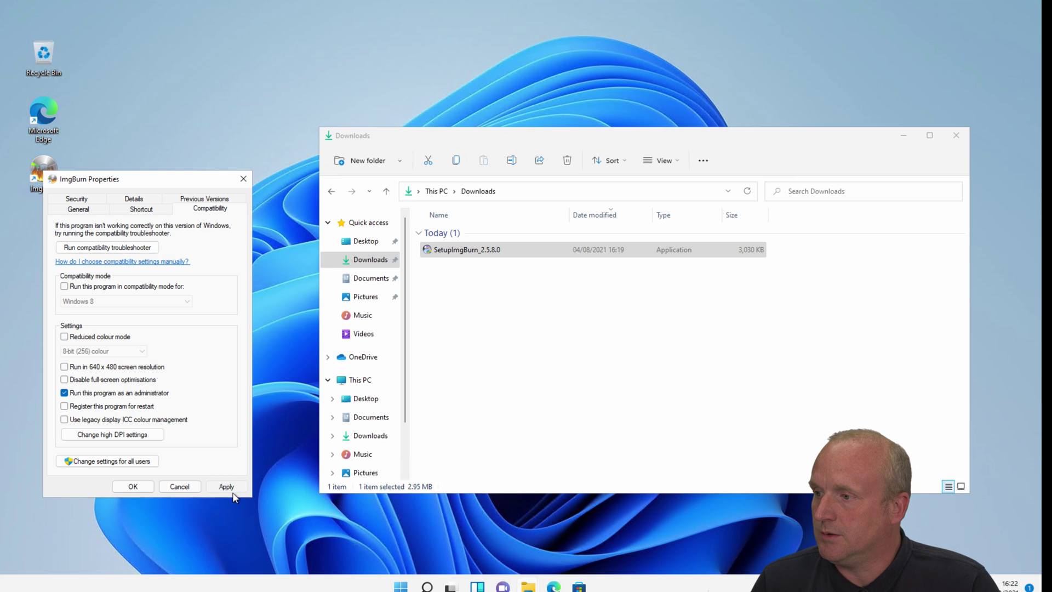
click(121, 487)
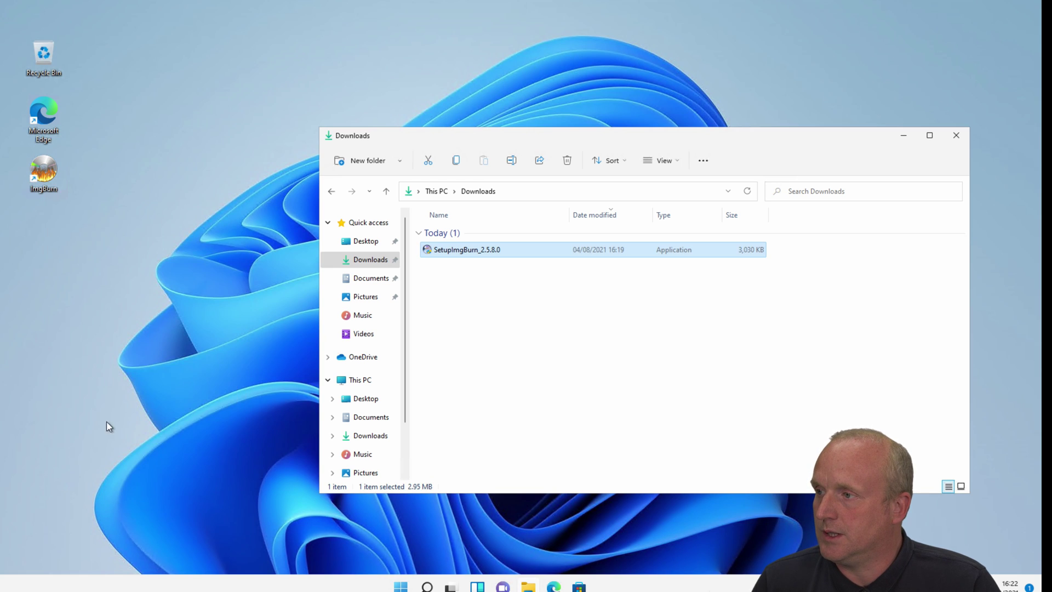
double_click(46, 171)
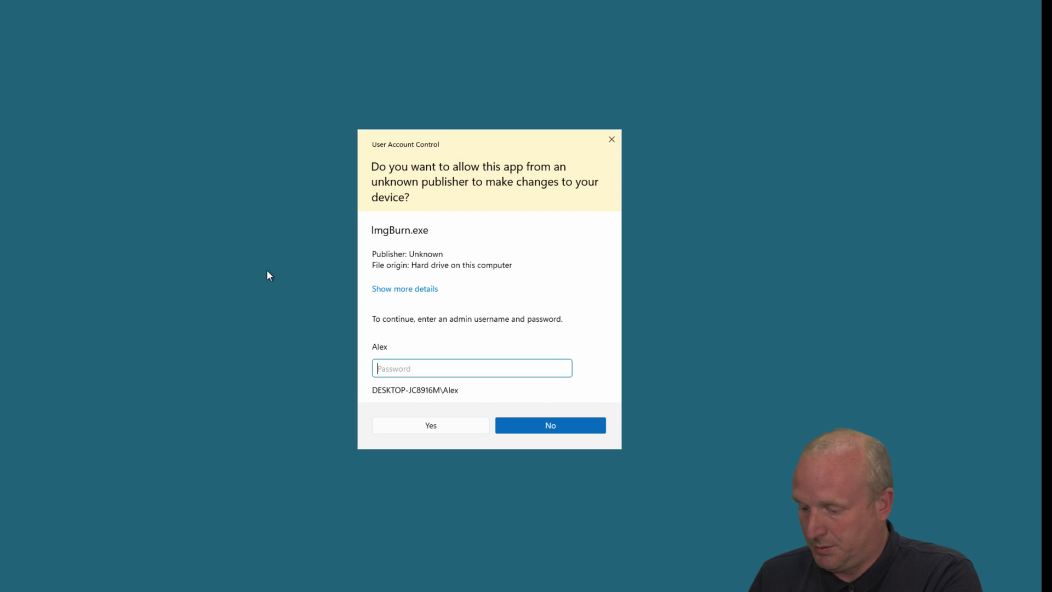
key(Return)
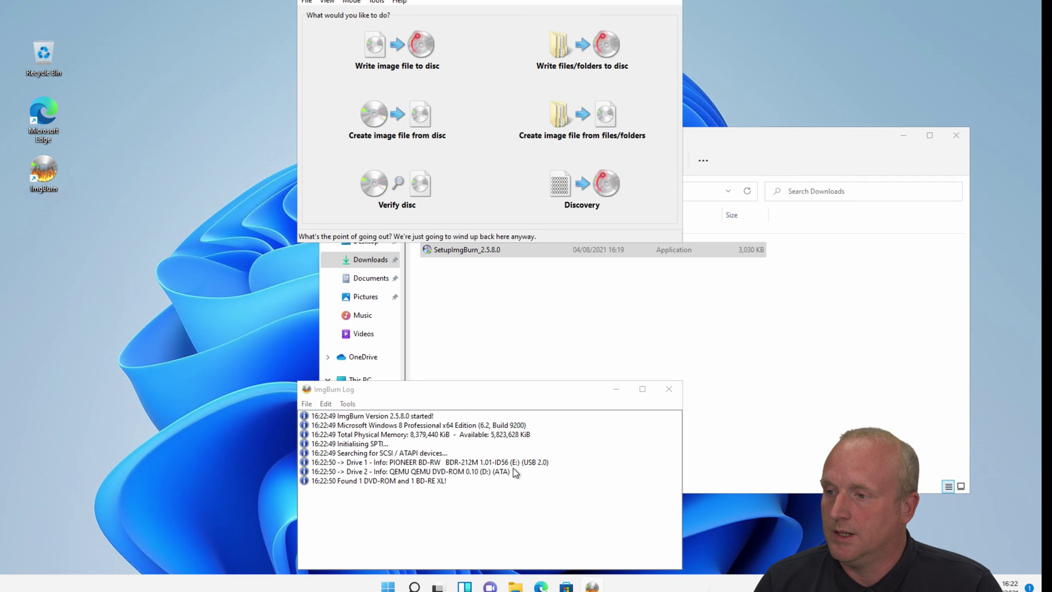
Review the detected drives in the ImgBurn log and pick the Verify task
click(482, 463)
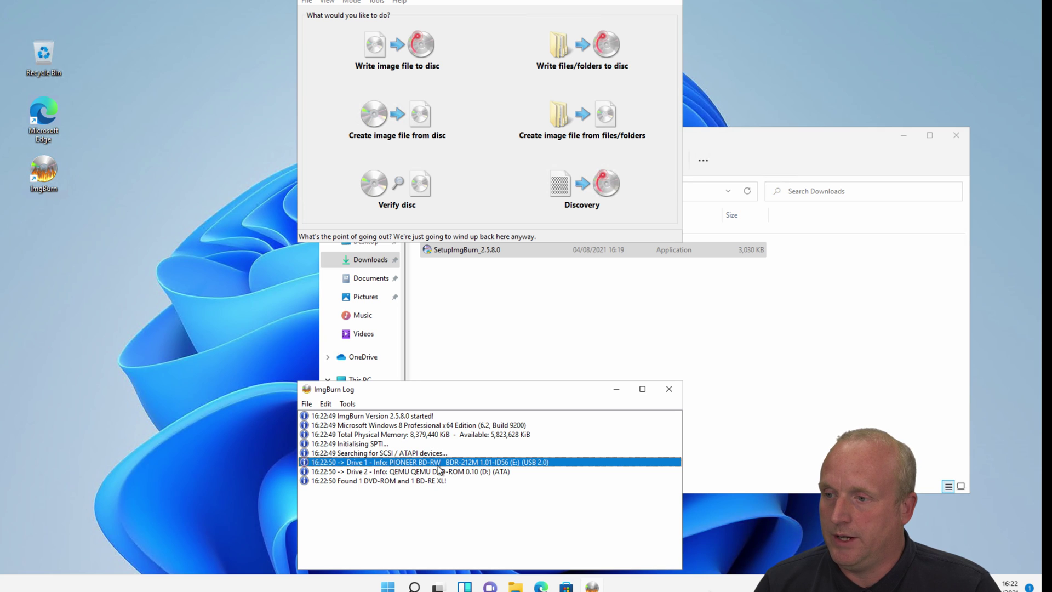
click(365, 472)
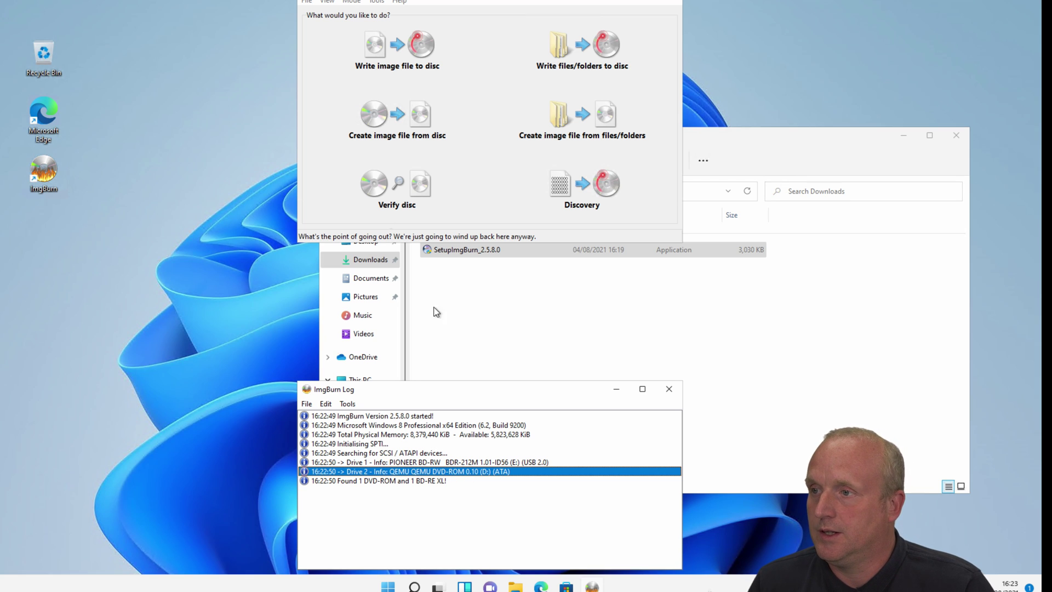
click(392, 192)
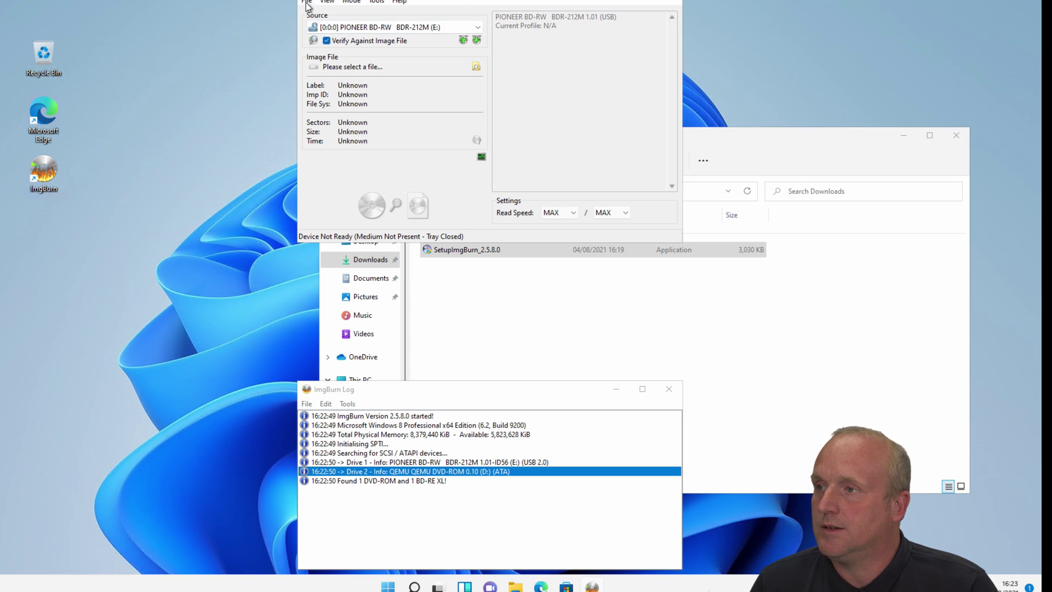
Switch to Read mode, check the source drive list, then return to the Ez-Mode Picker
click(354, 3)
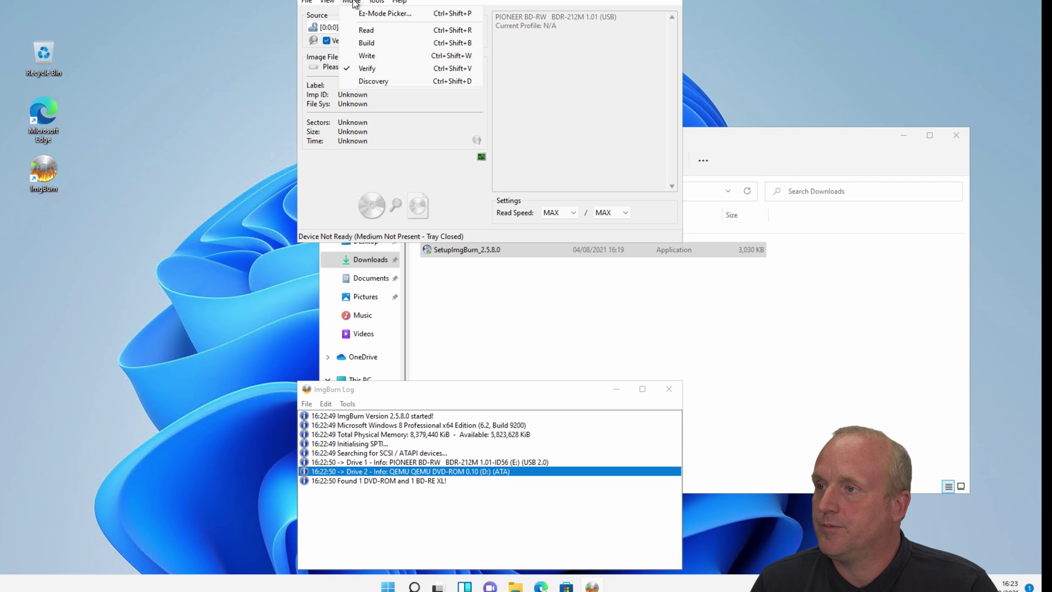
click(377, 31)
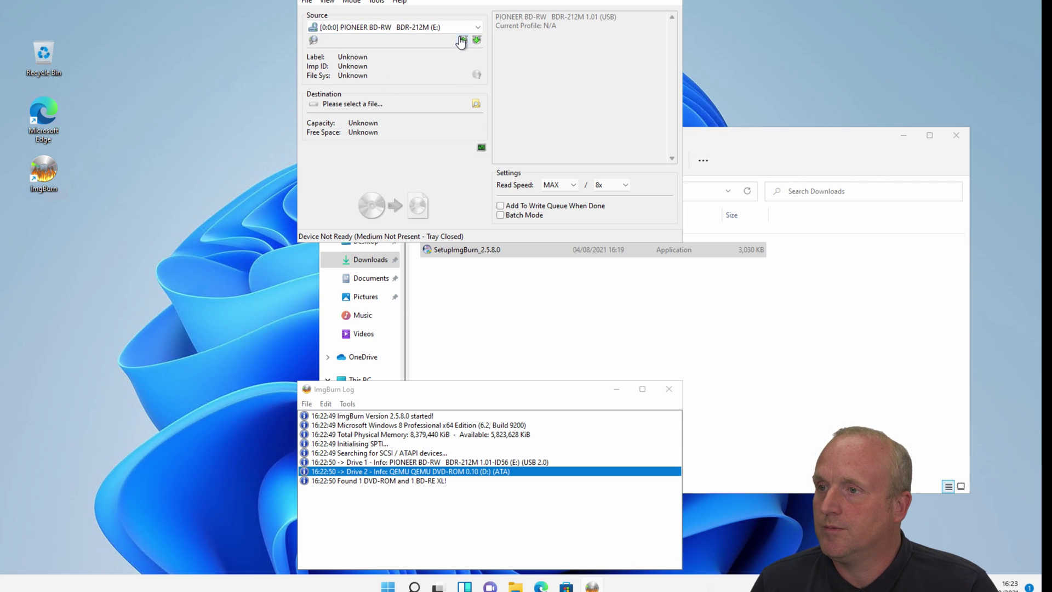
click(336, 25)
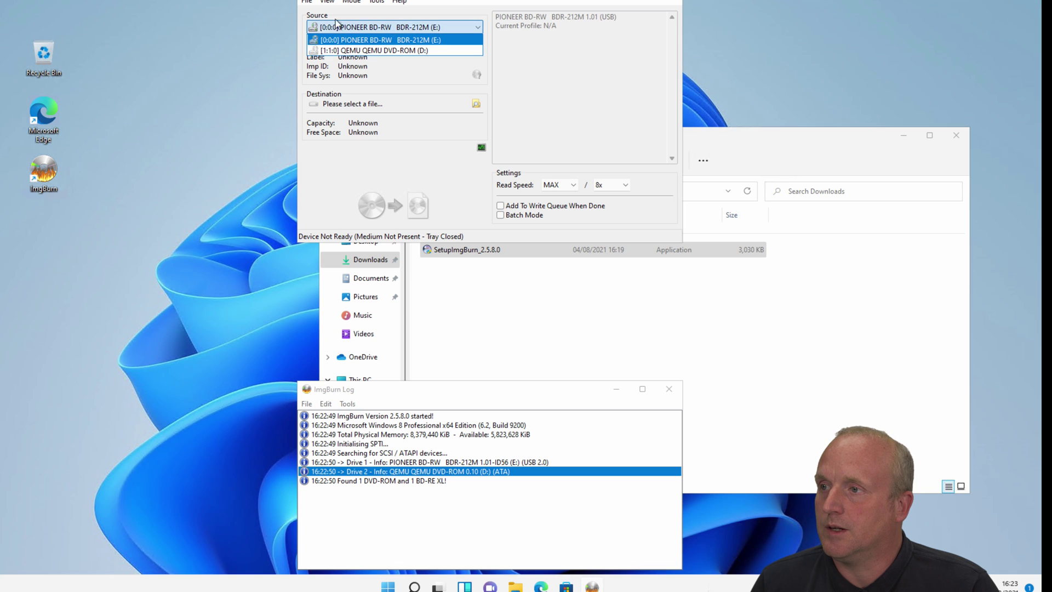
click(346, 5)
click(351, 1)
click(359, 12)
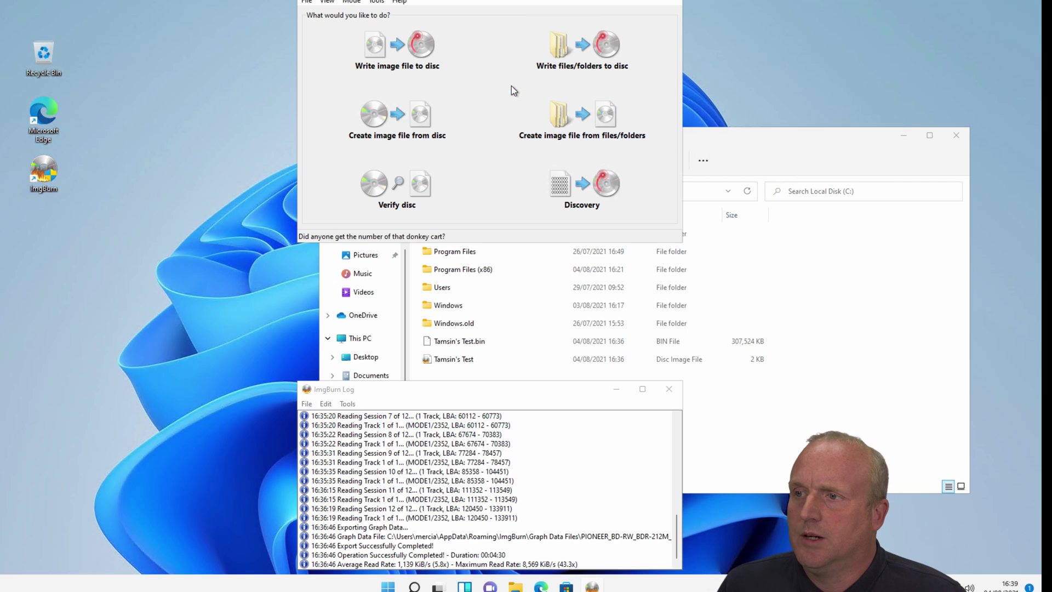
Inspect the blank CD-R's details, then return to the Ez-Mode Picker
click(599, 211)
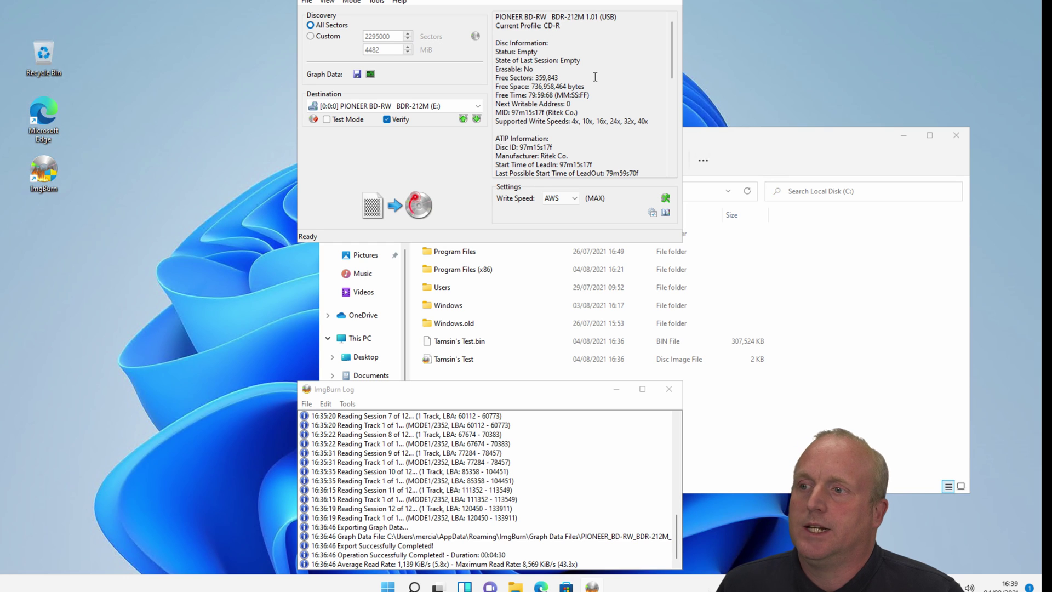
scroll(595, 77, down, 1)
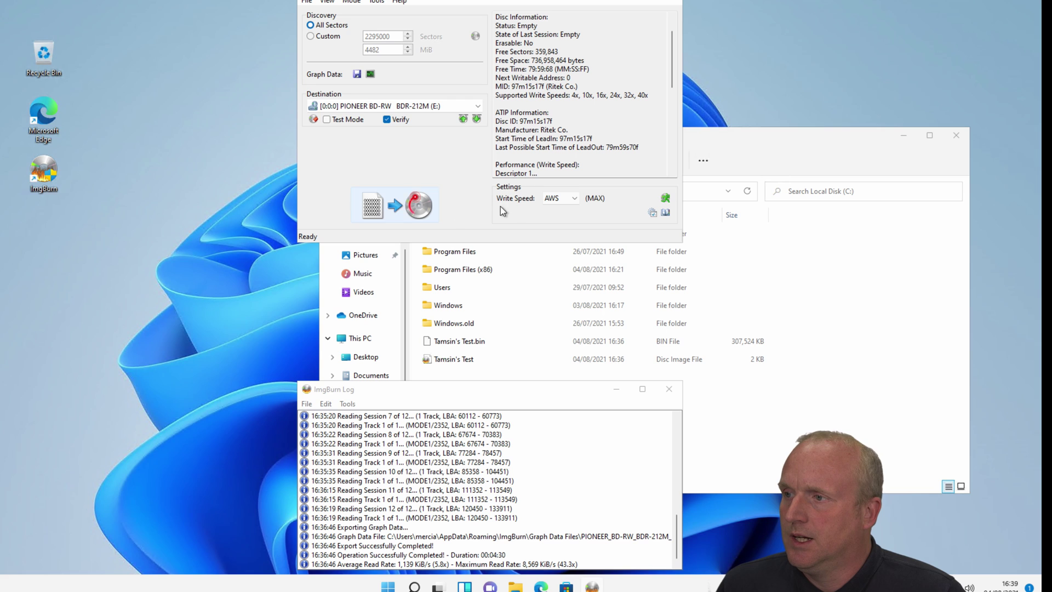
click(356, 3)
click(366, 13)
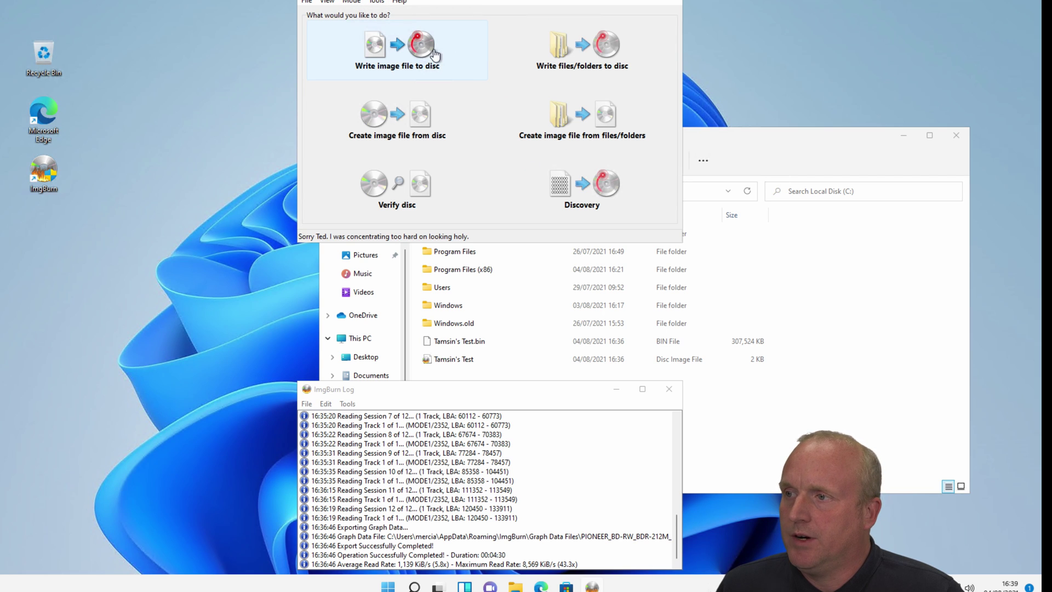
Write the test disc .cue image to the CD-R using Write image file to disc
click(399, 54)
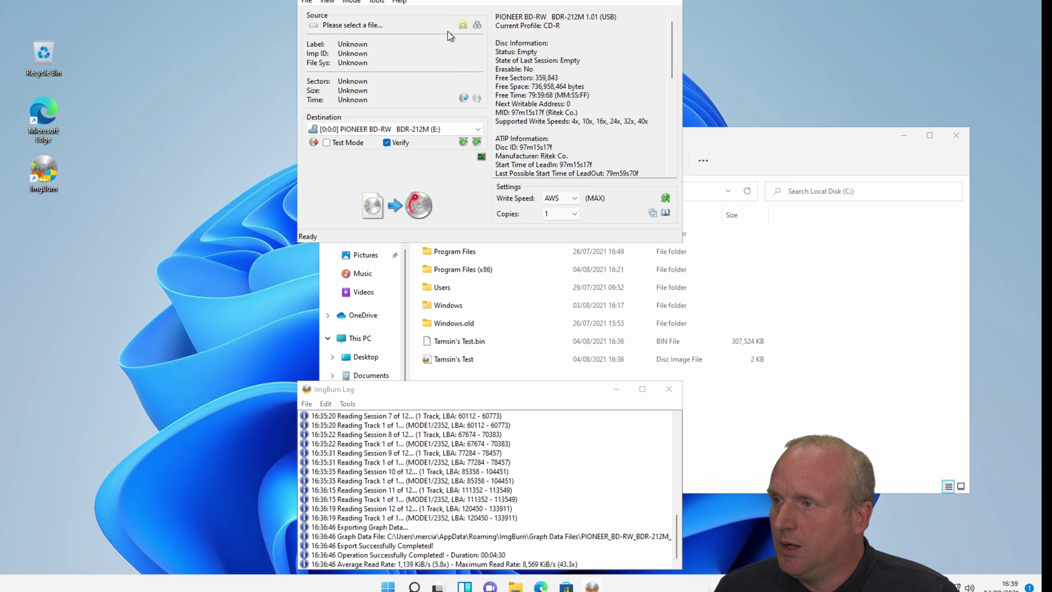
click(463, 26)
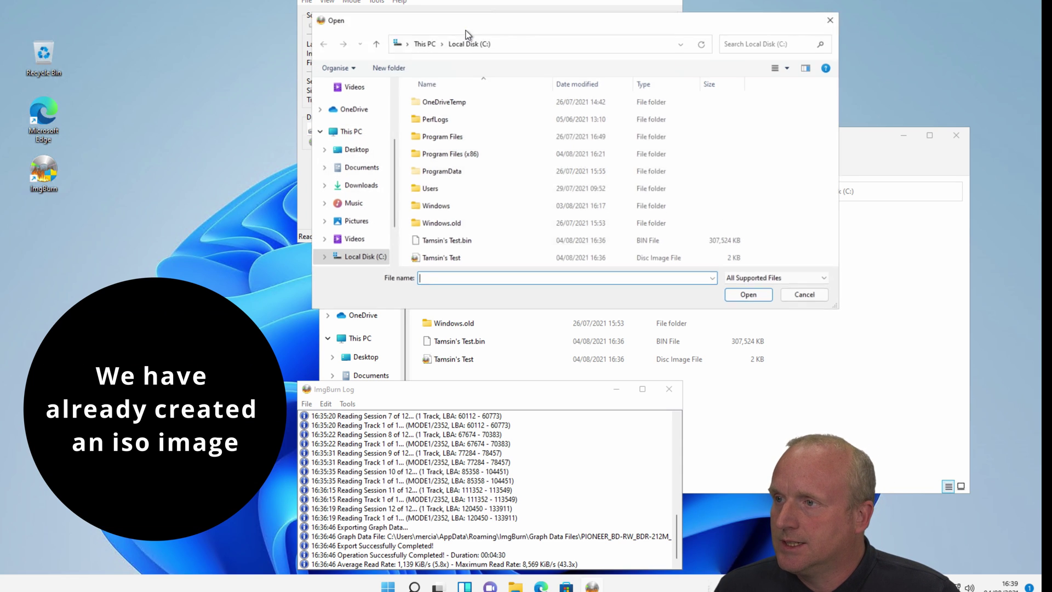
click(425, 260)
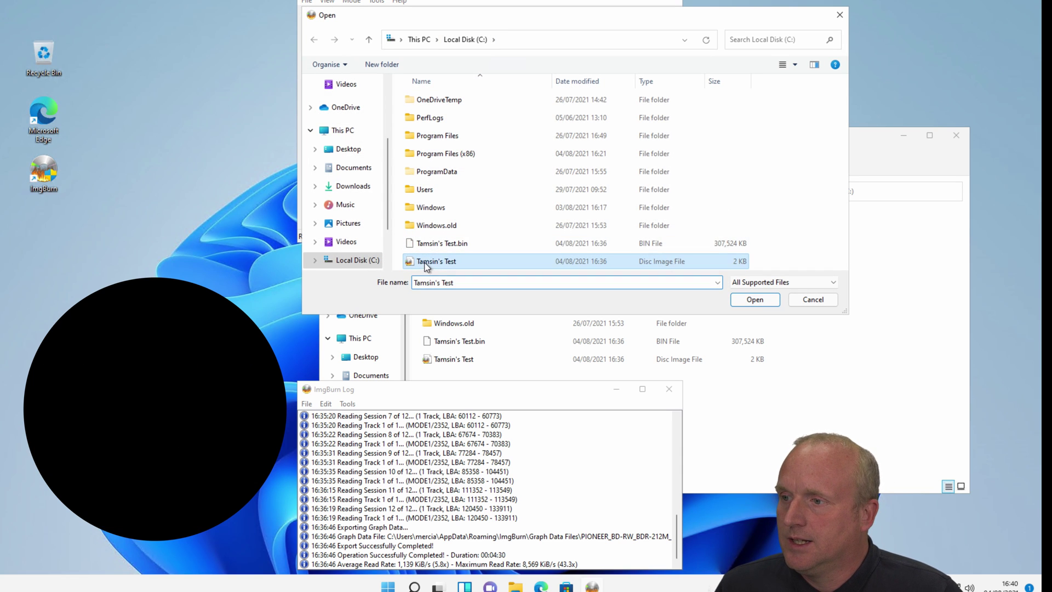
click(755, 300)
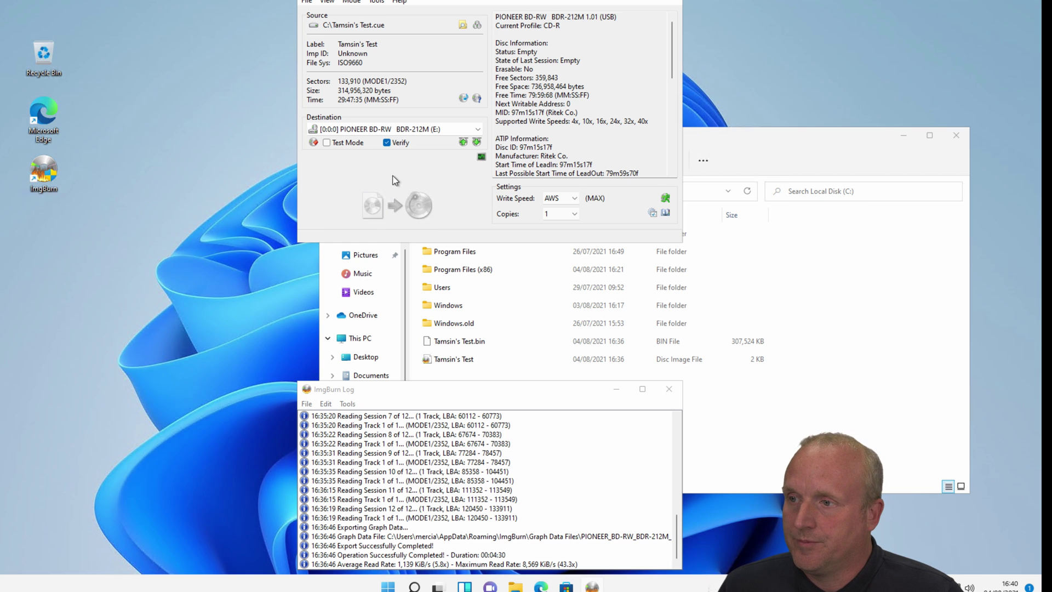
click(398, 209)
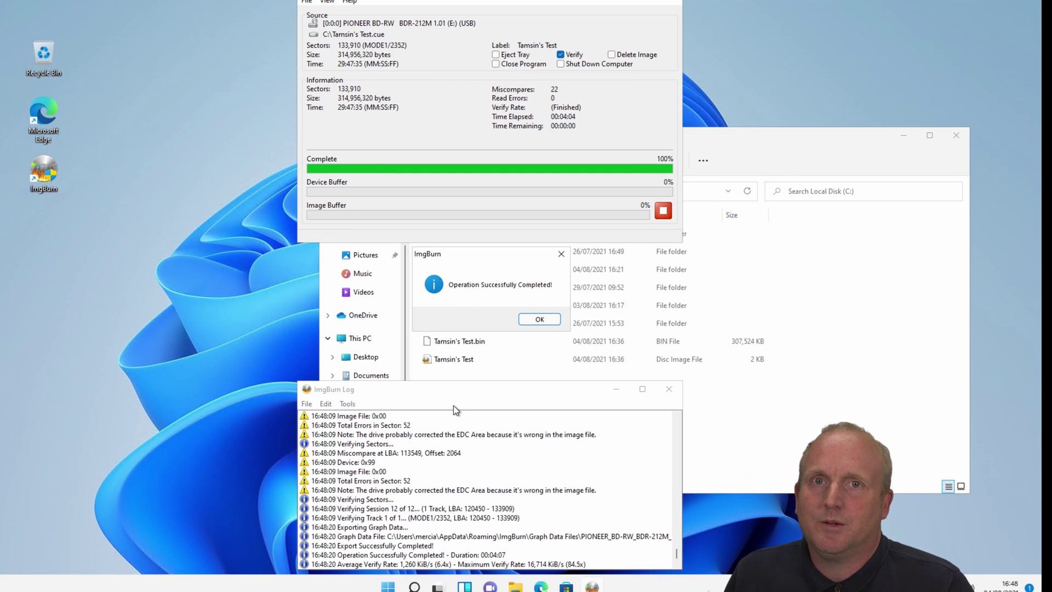
Dismiss the Operation Successfully Completed message and review the log's EDC correction and verification entries
click(538, 320)
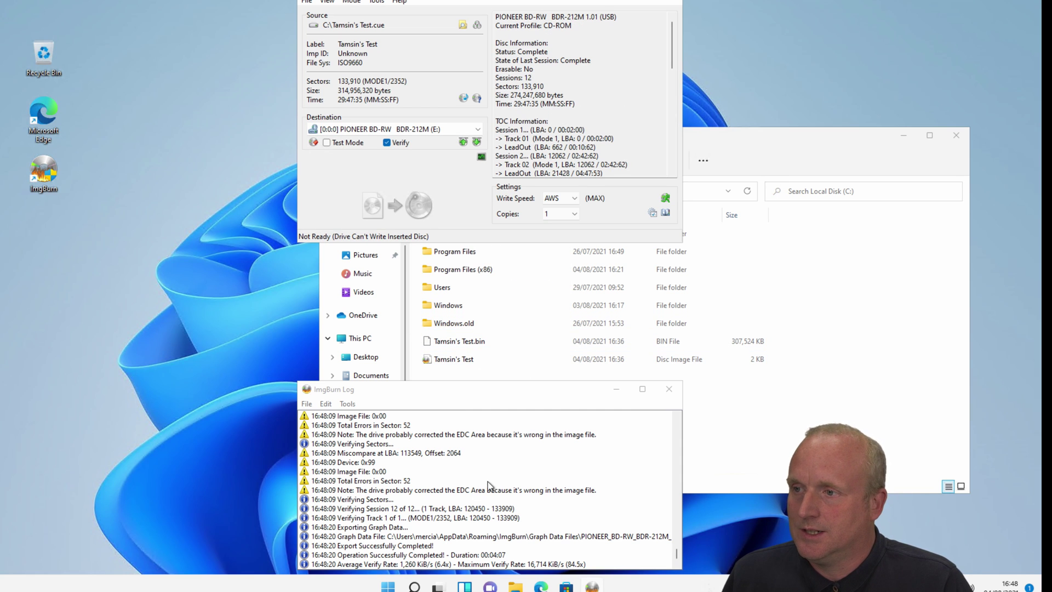
scroll(361, 477, up, 2)
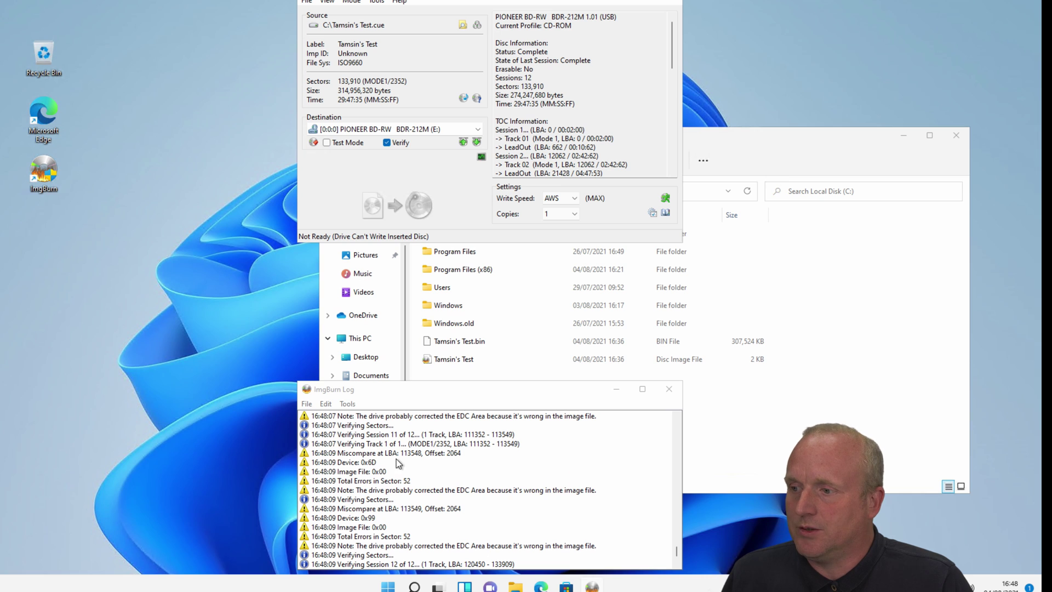
click(379, 491)
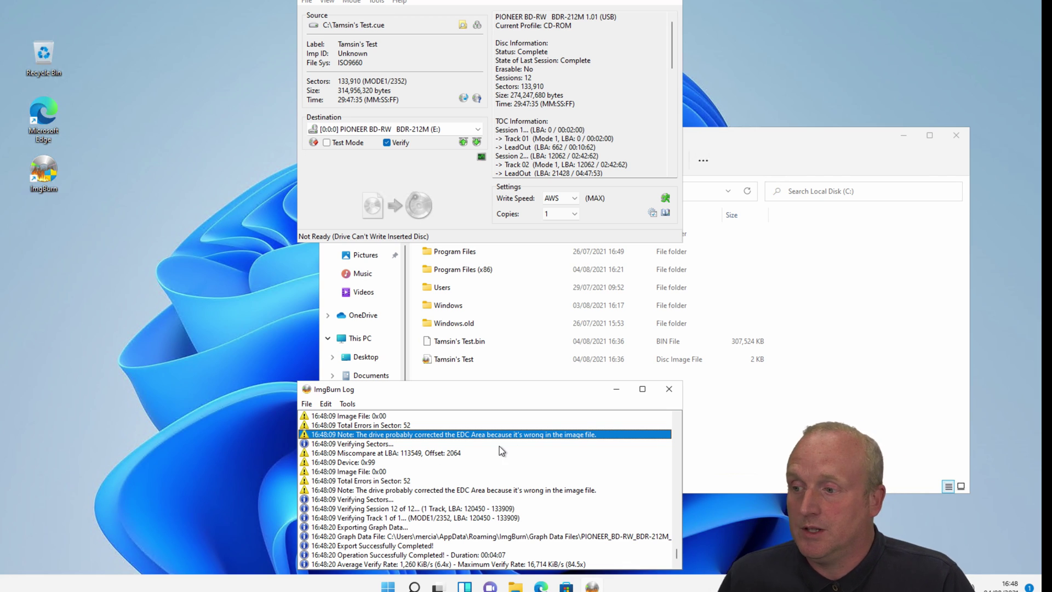
In File Explorer, open the Images folder on the burned disc in BD-RE Drive (E:)
click(799, 419)
click(357, 338)
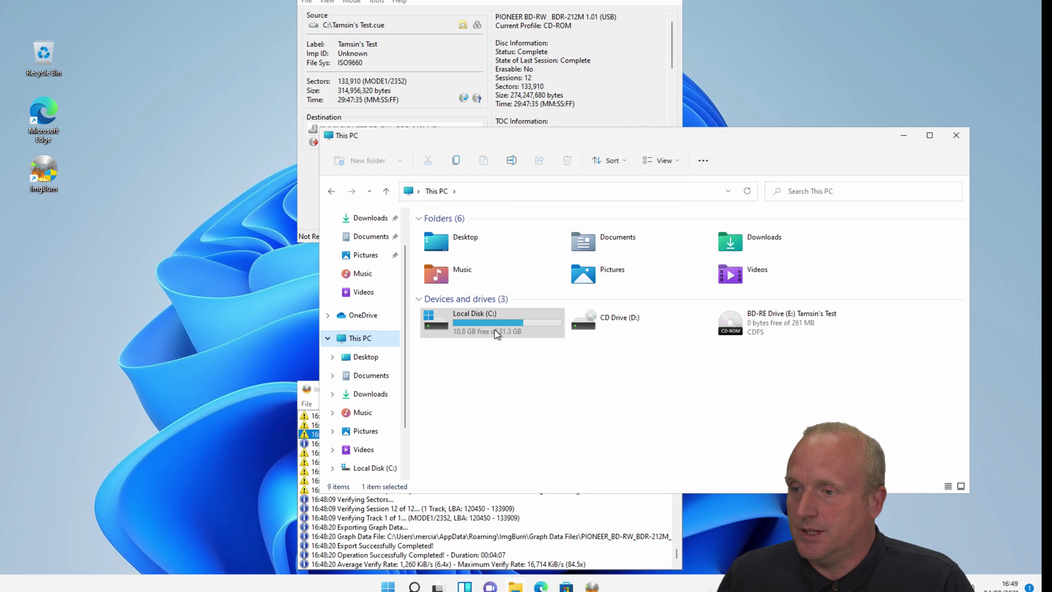
double_click(753, 327)
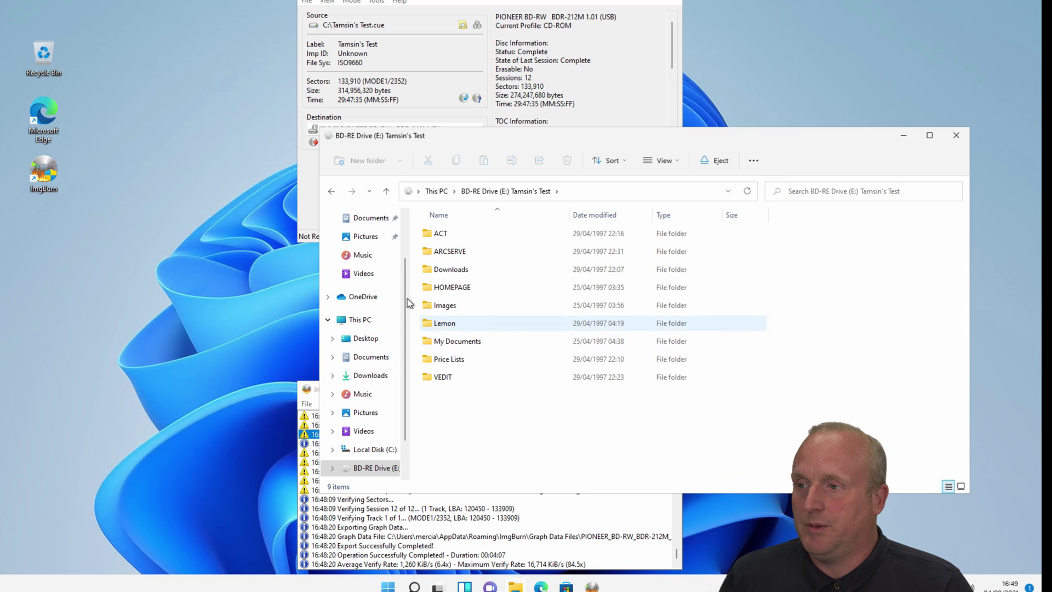
click(465, 305)
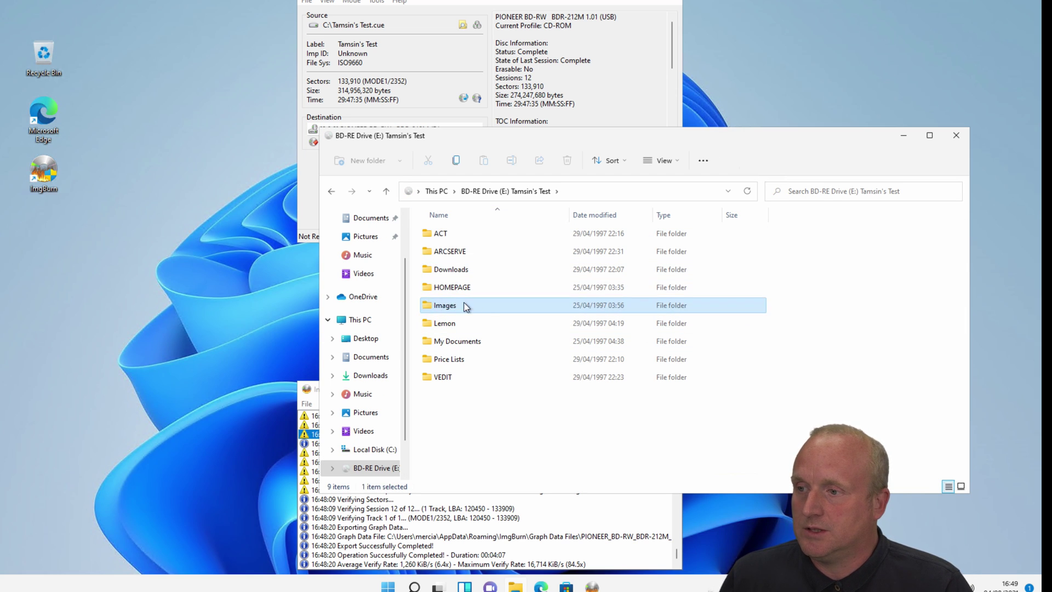
double_click(464, 305)
Display the disc's pictures as extra large icons and select 100XA
click(513, 359)
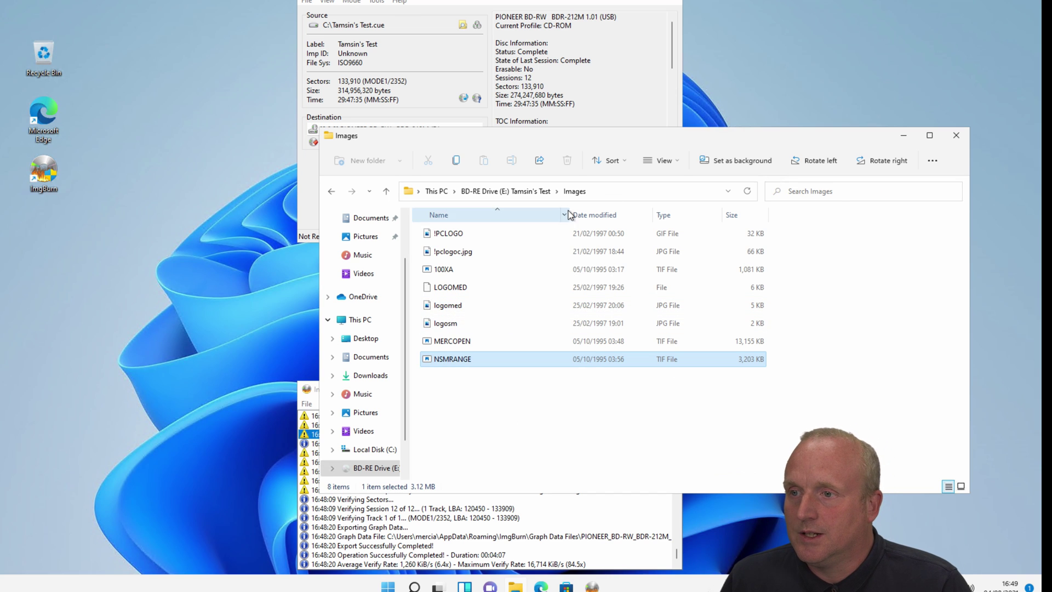
click(673, 160)
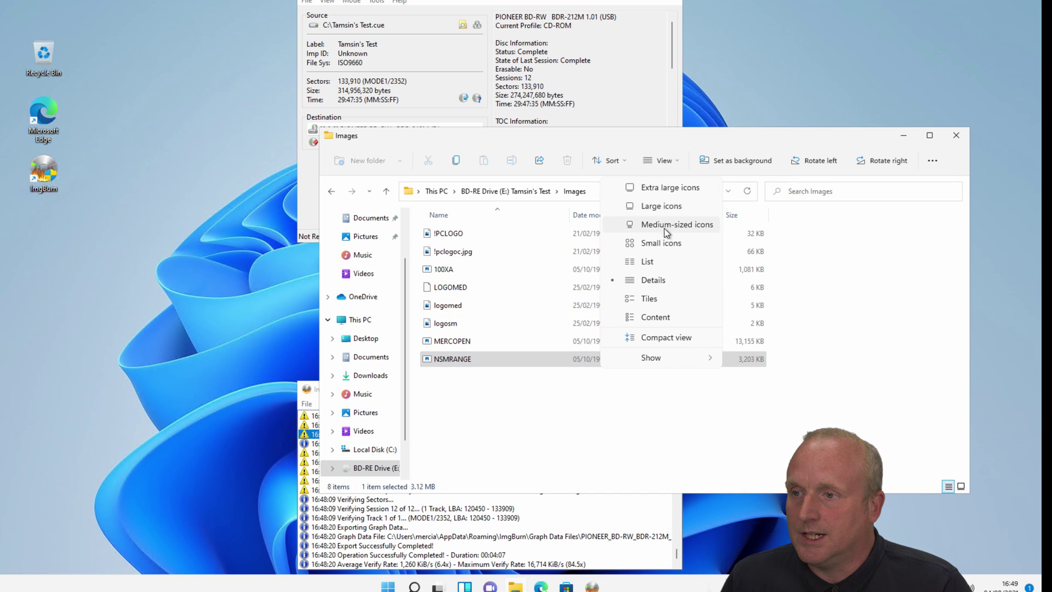
click(668, 189)
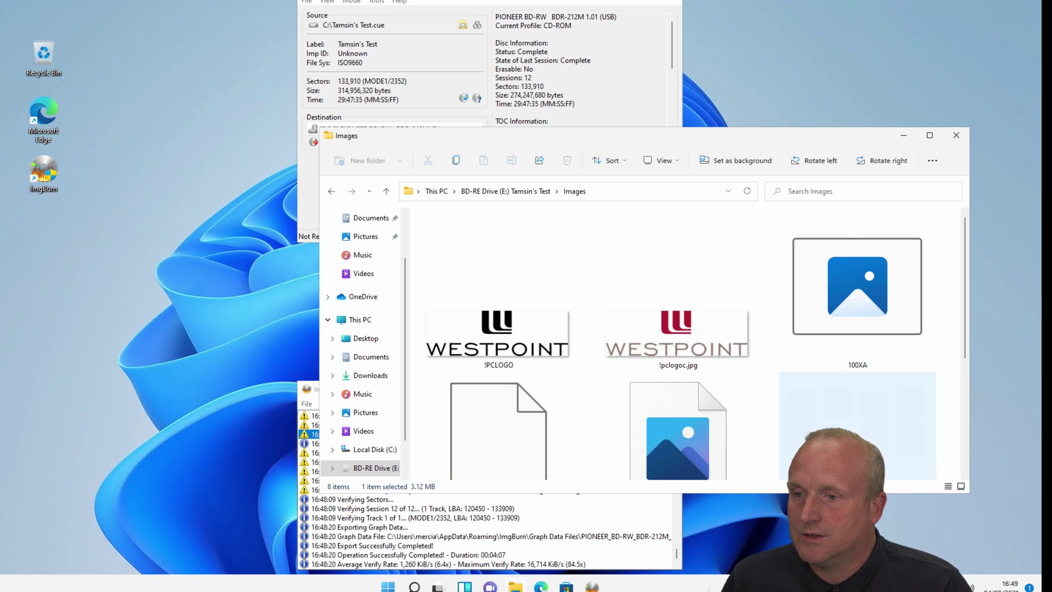
scroll(736, 396, down, 5)
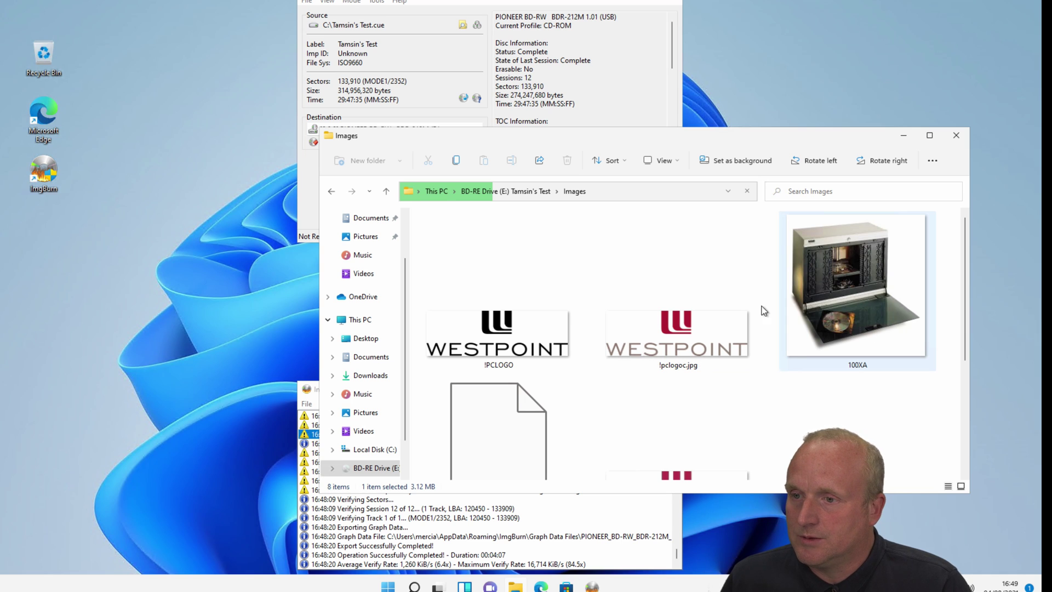
click(886, 308)
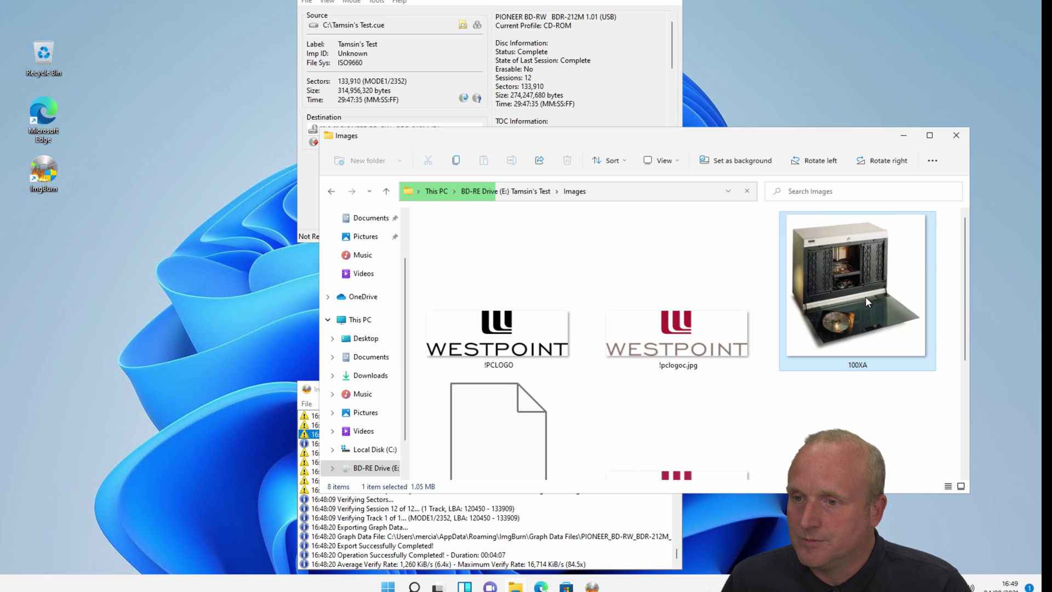